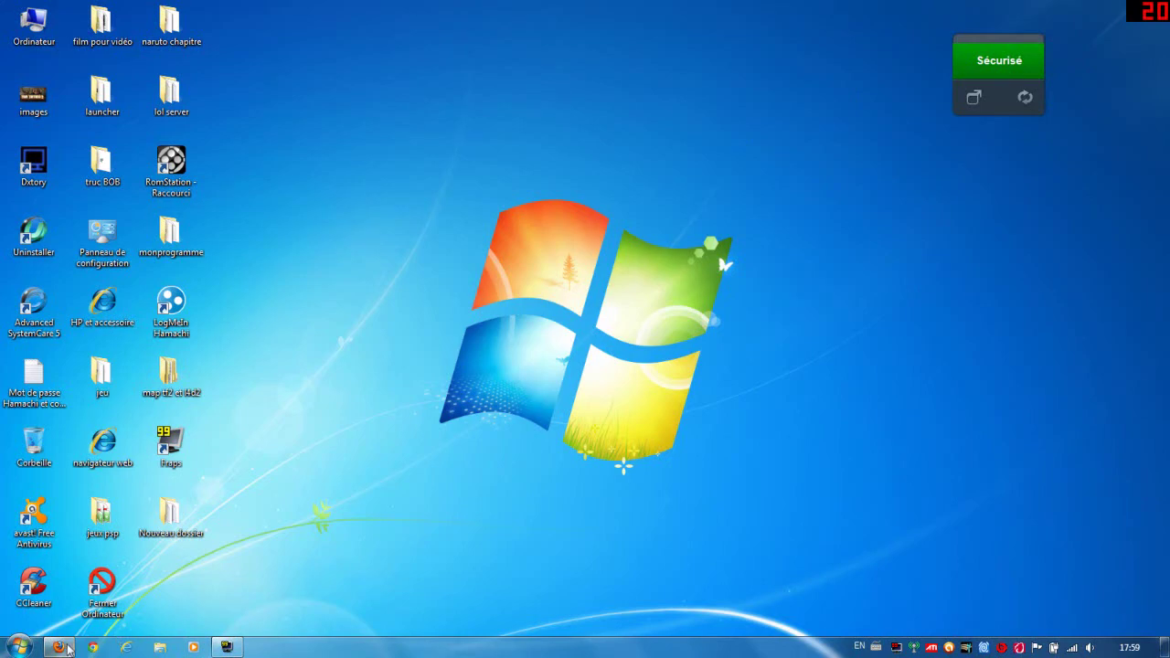
Switch to Firefox and review the forum post's notes, download links, required software and FAQ for Call of Duty Modern Warfare 3
click(58, 646)
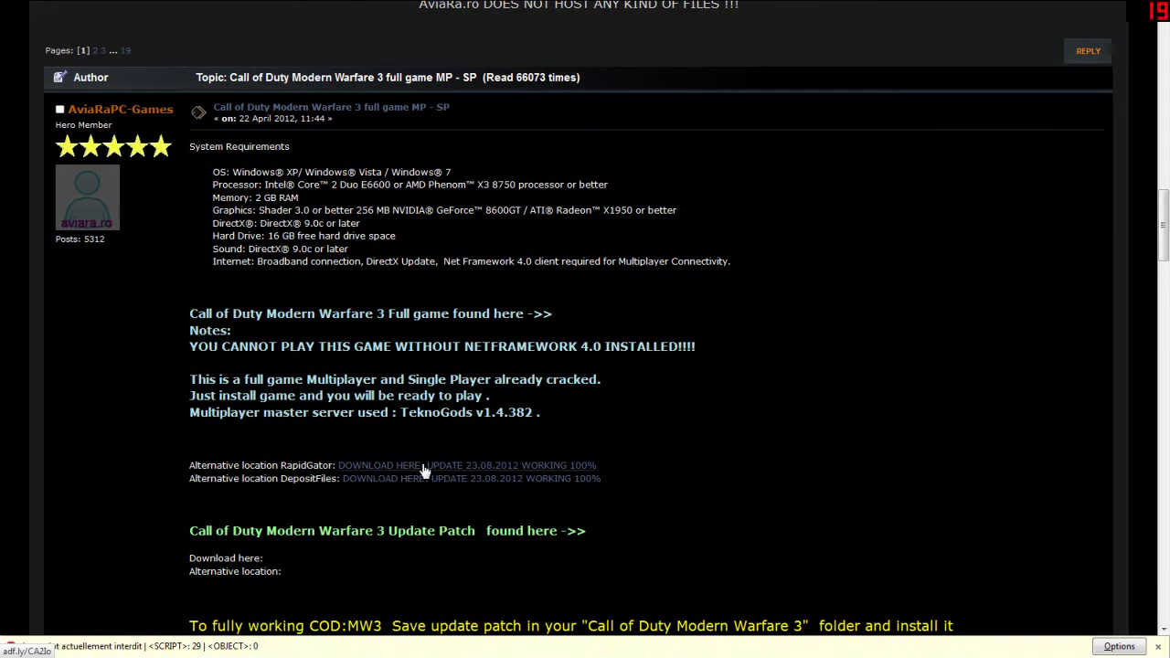
drag(542, 414, 483, 414)
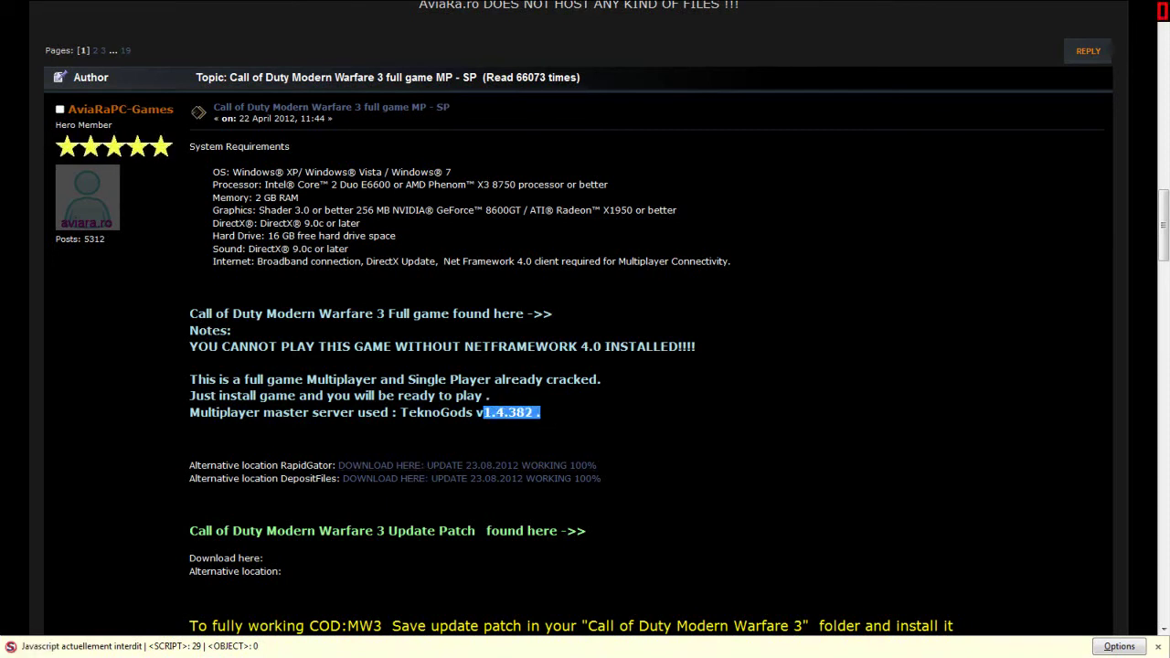
drag(483, 414, 541, 414)
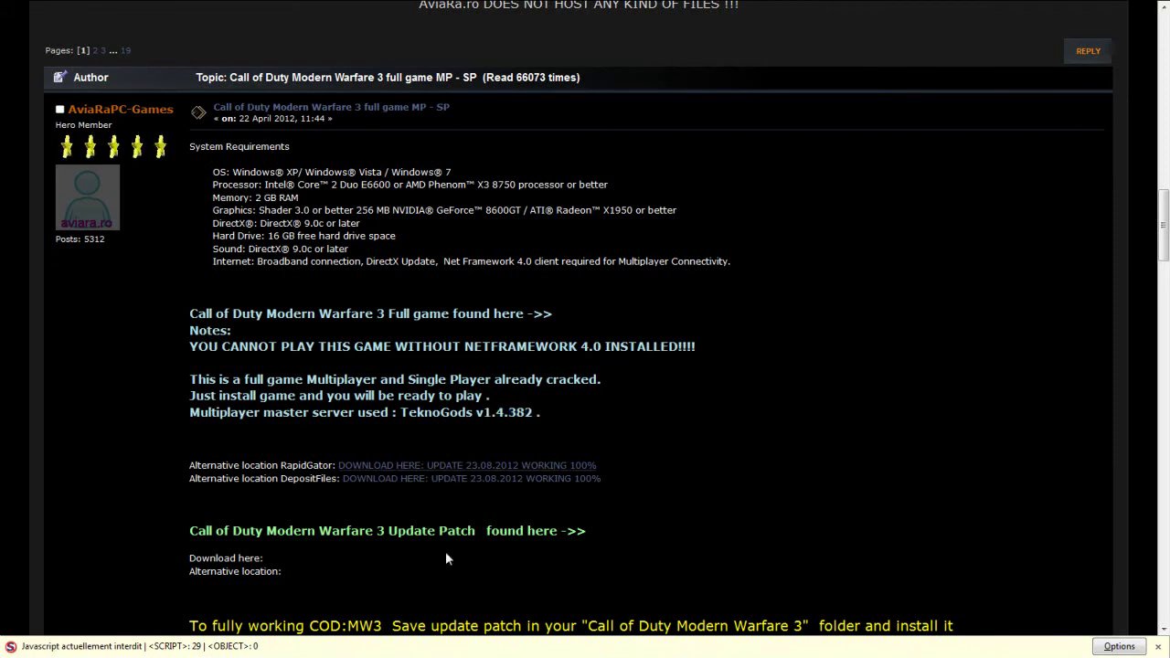
scroll(433, 508, down, 5)
scroll(401, 289, down, 1)
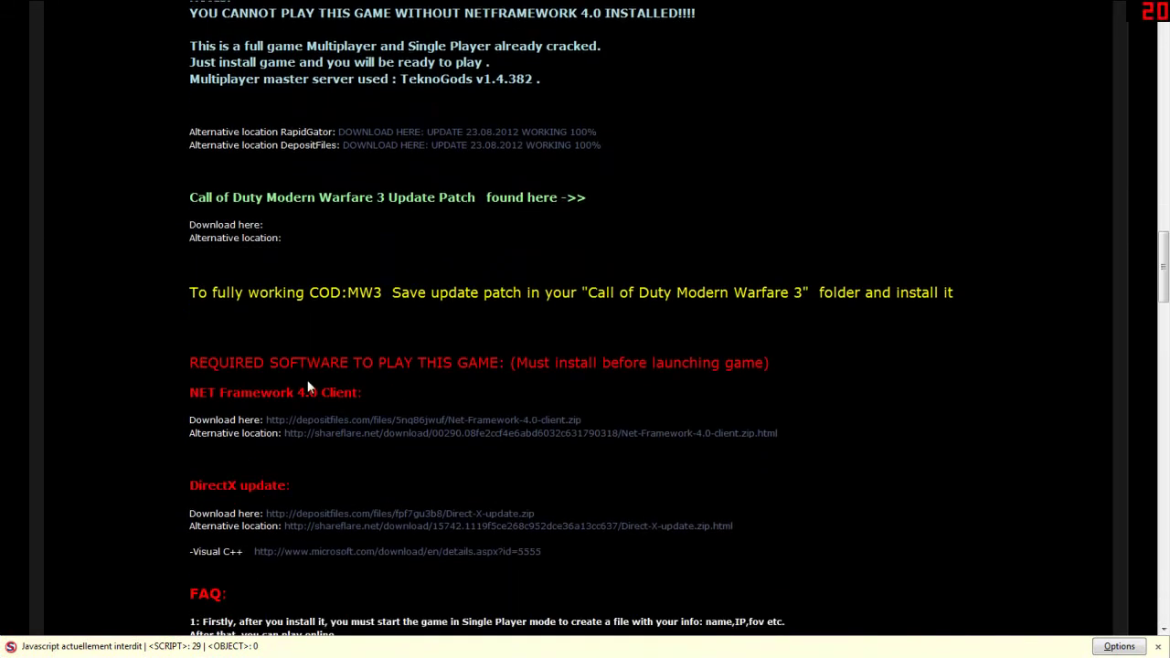
scroll(248, 391, down, 2)
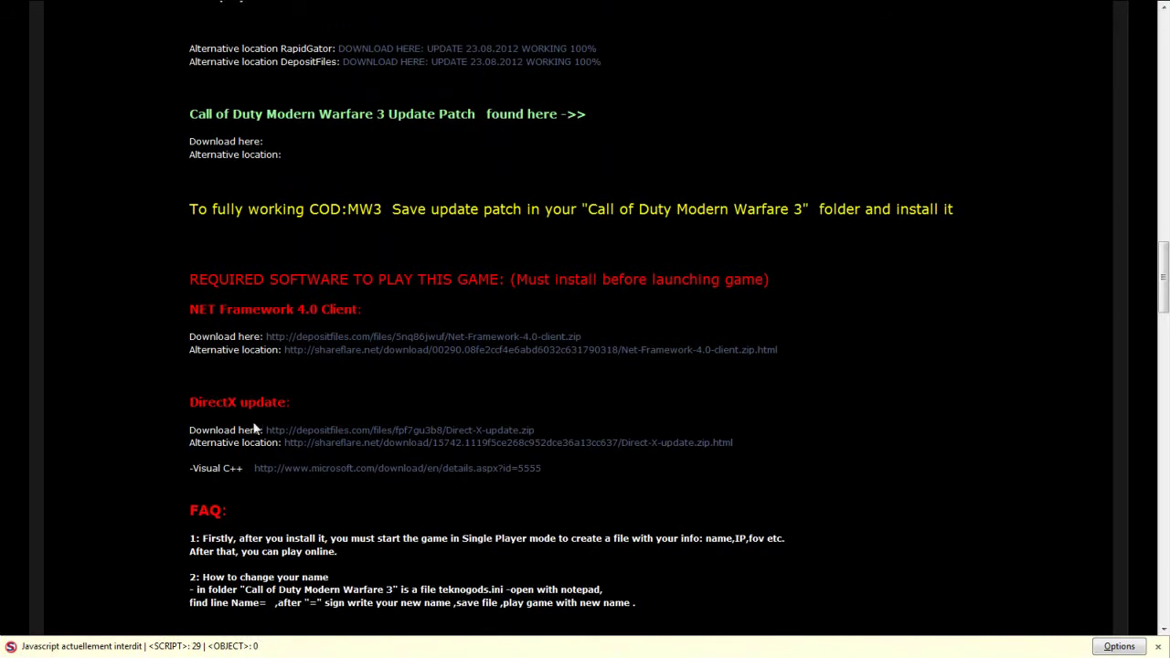
scroll(223, 445, down, 2)
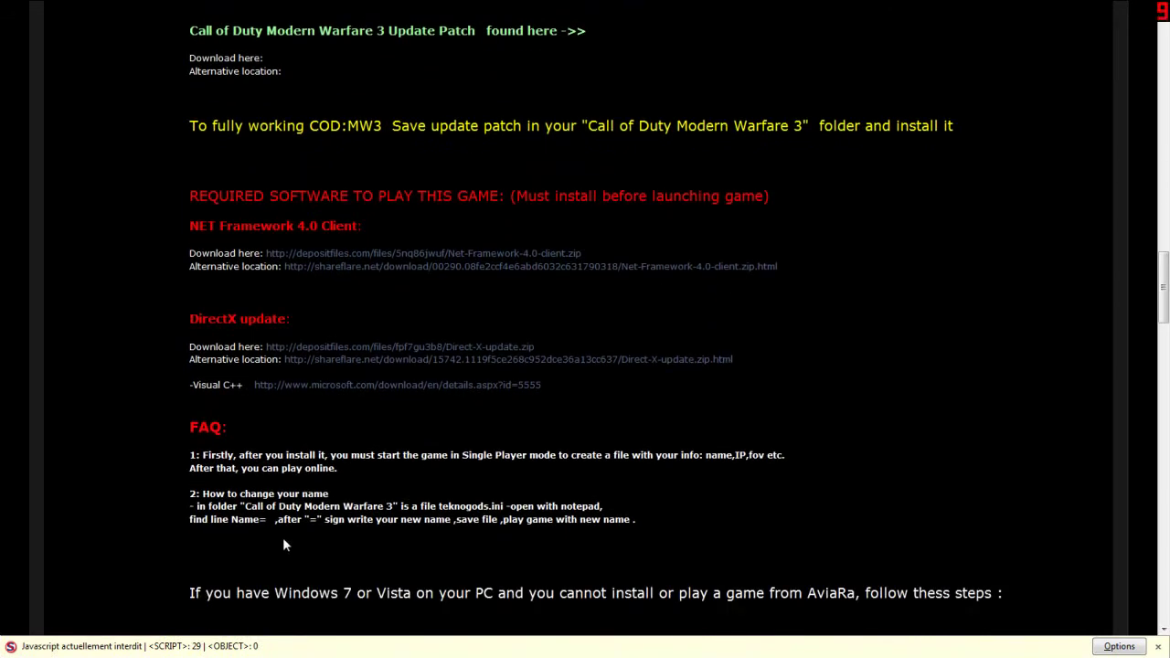
scroll(311, 510, up, 10)
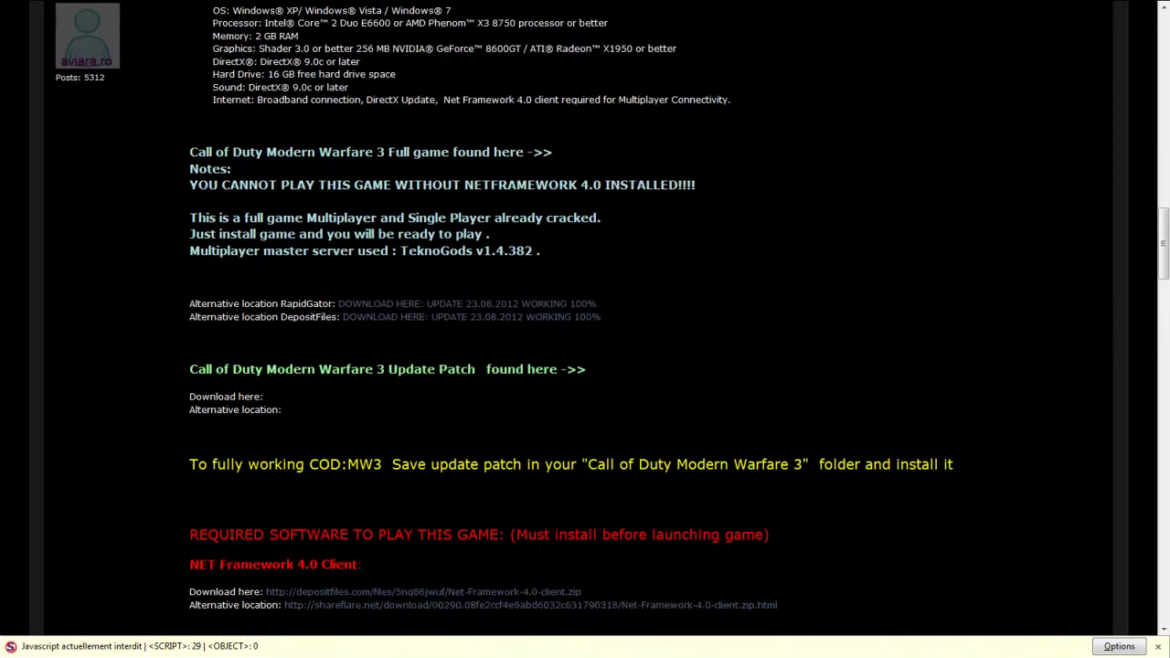
scroll(311, 512, up, 2)
Open the post's RapidGator download link, skip the adf.ly advert and choose the slow speed download
click(438, 553)
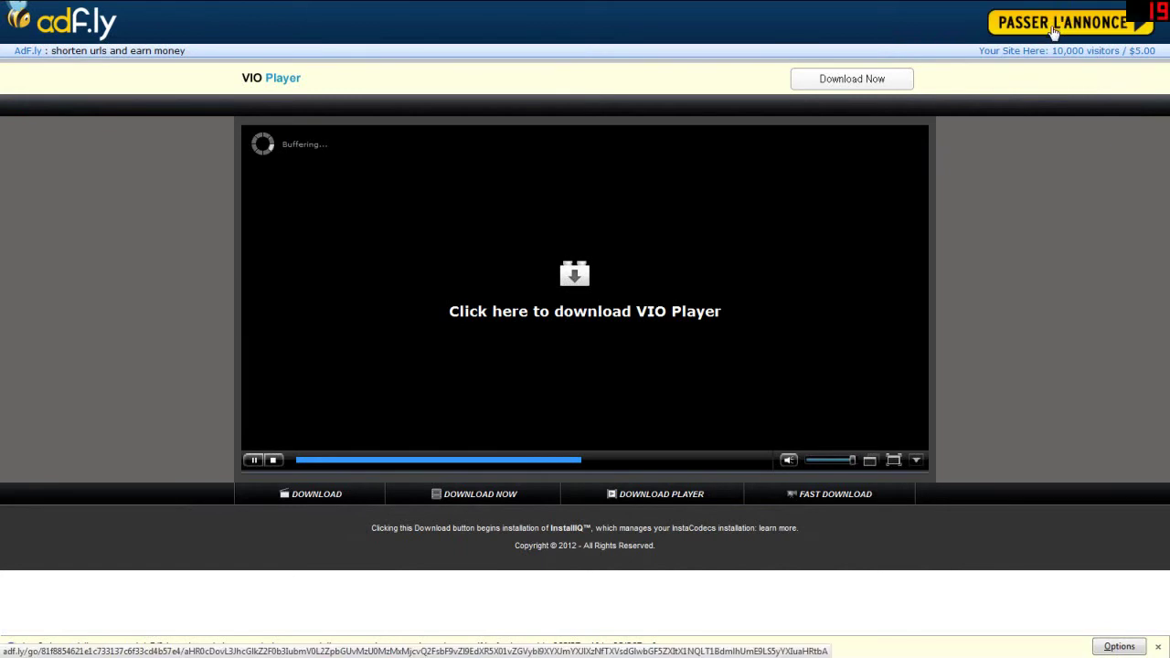
click(1060, 25)
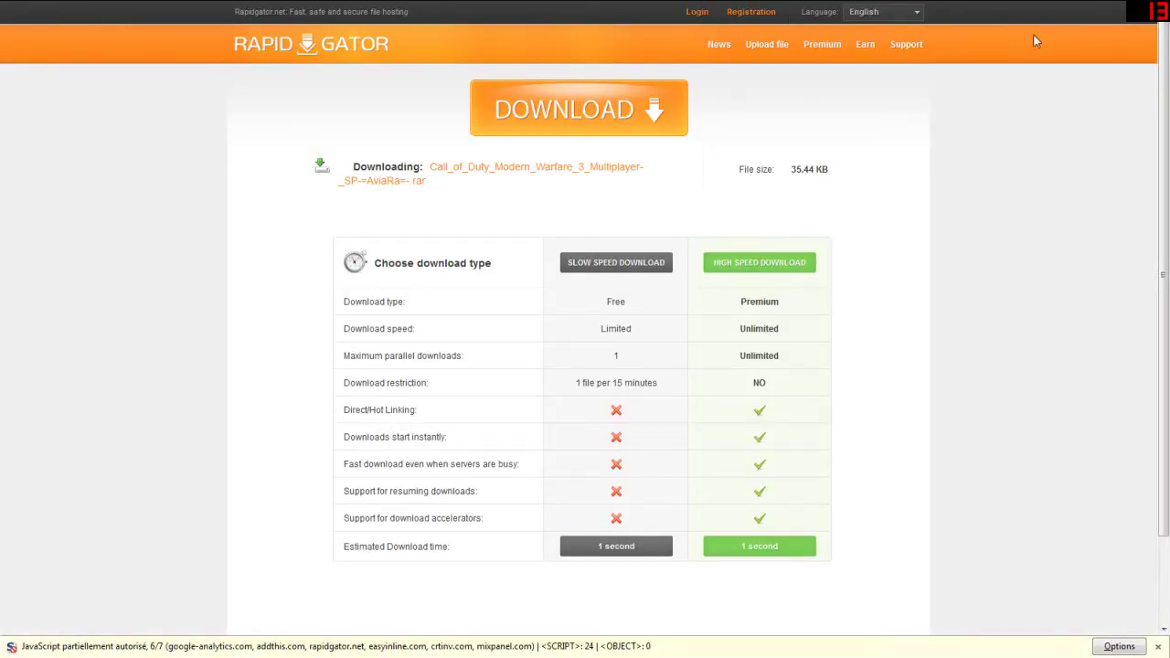
click(618, 267)
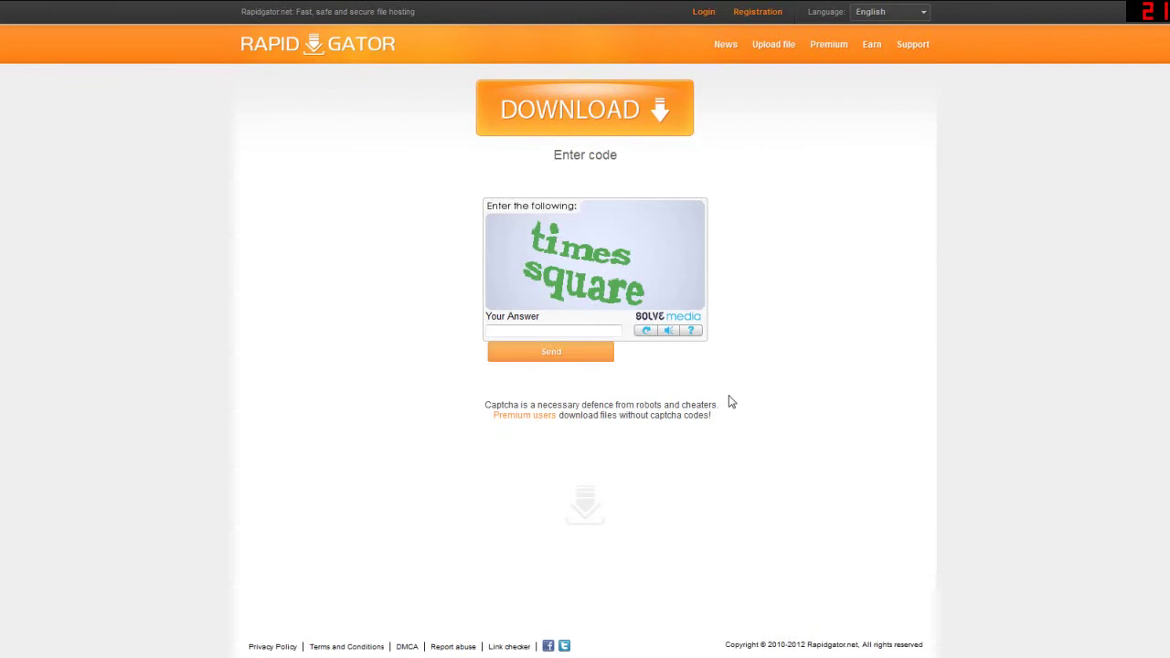
Submit the captcha answer "times square", request the Call of Duty Modern Warfare 3 .rar download and dismiss the advert window
click(599, 329)
text(times su)
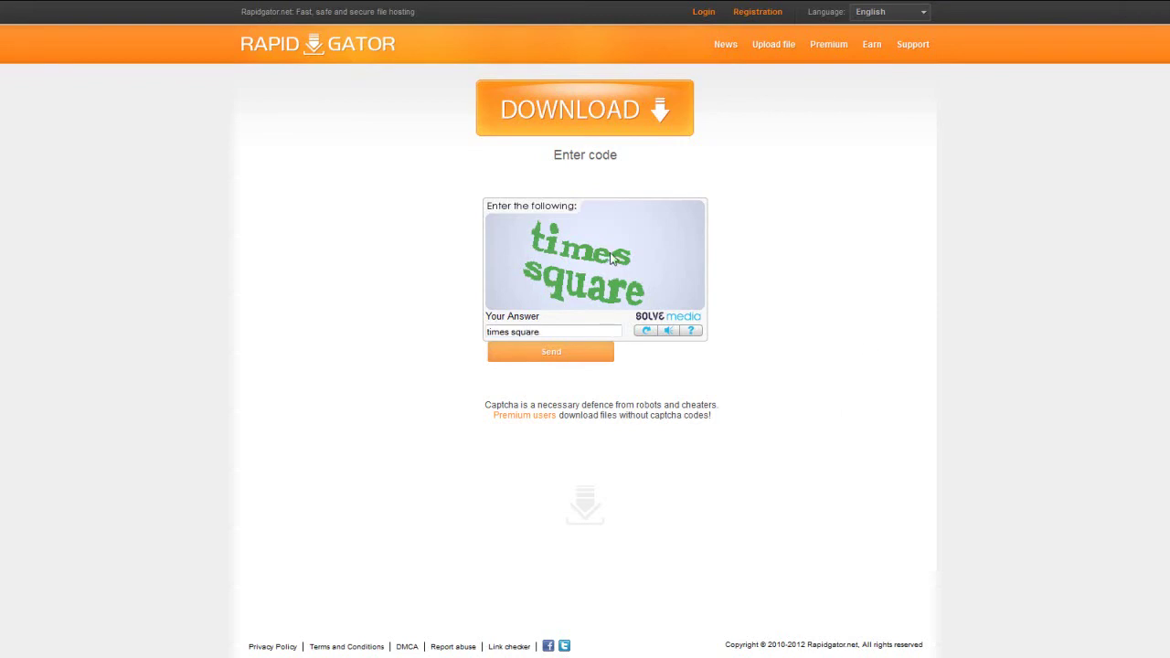
click(572, 352)
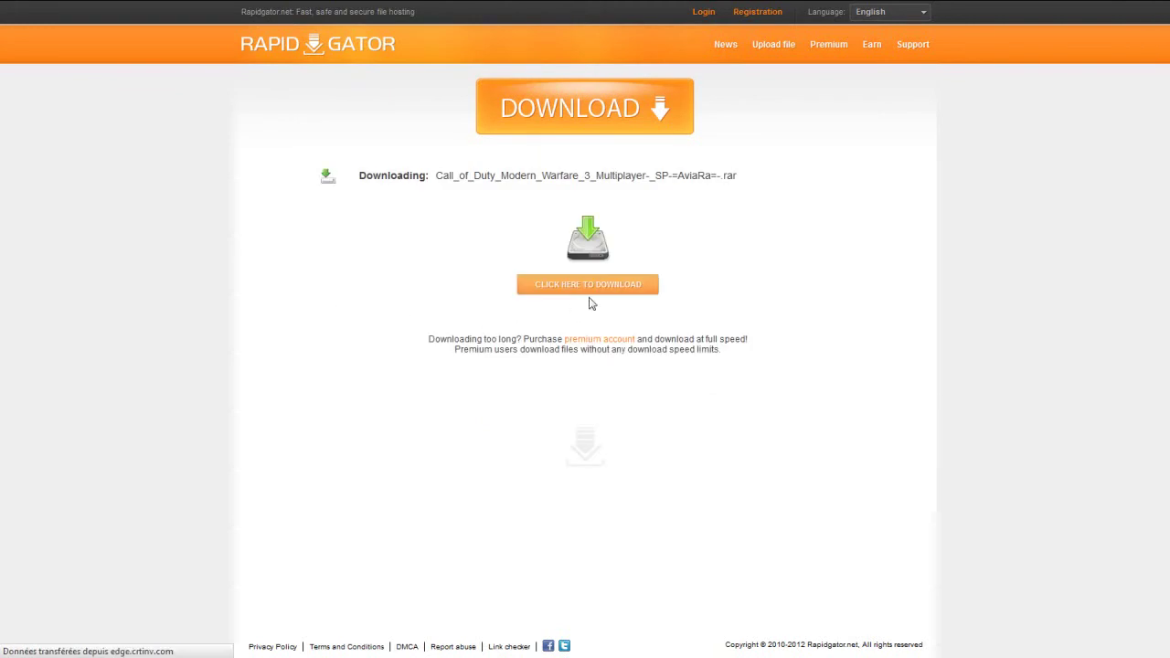
click(610, 290)
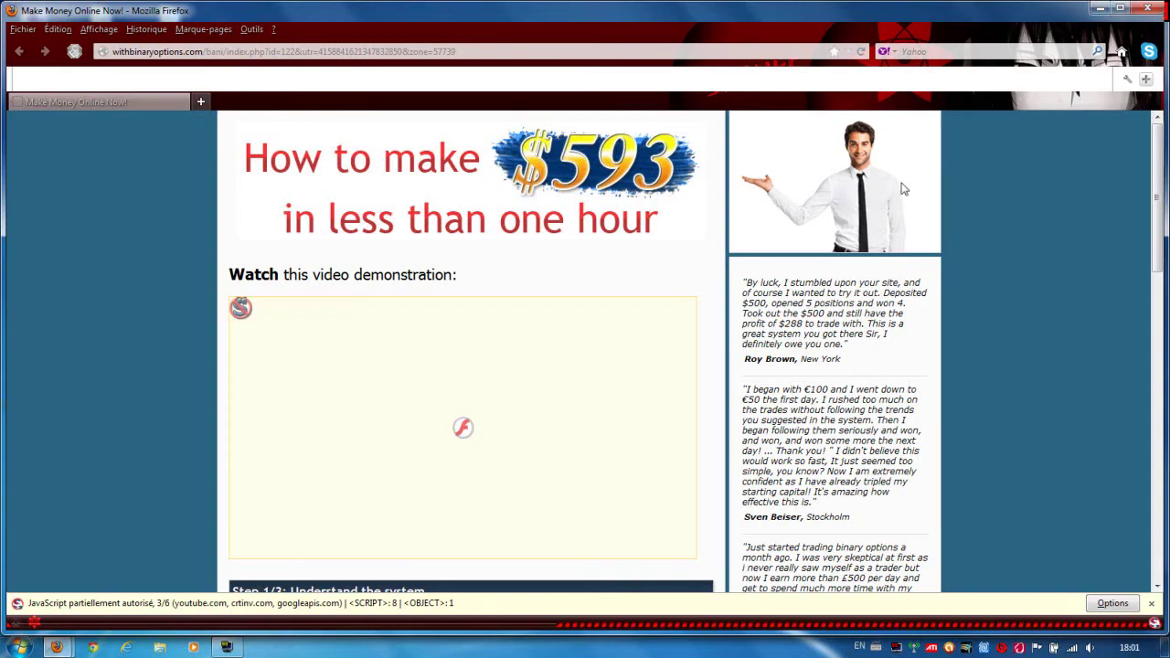
key(super+d)
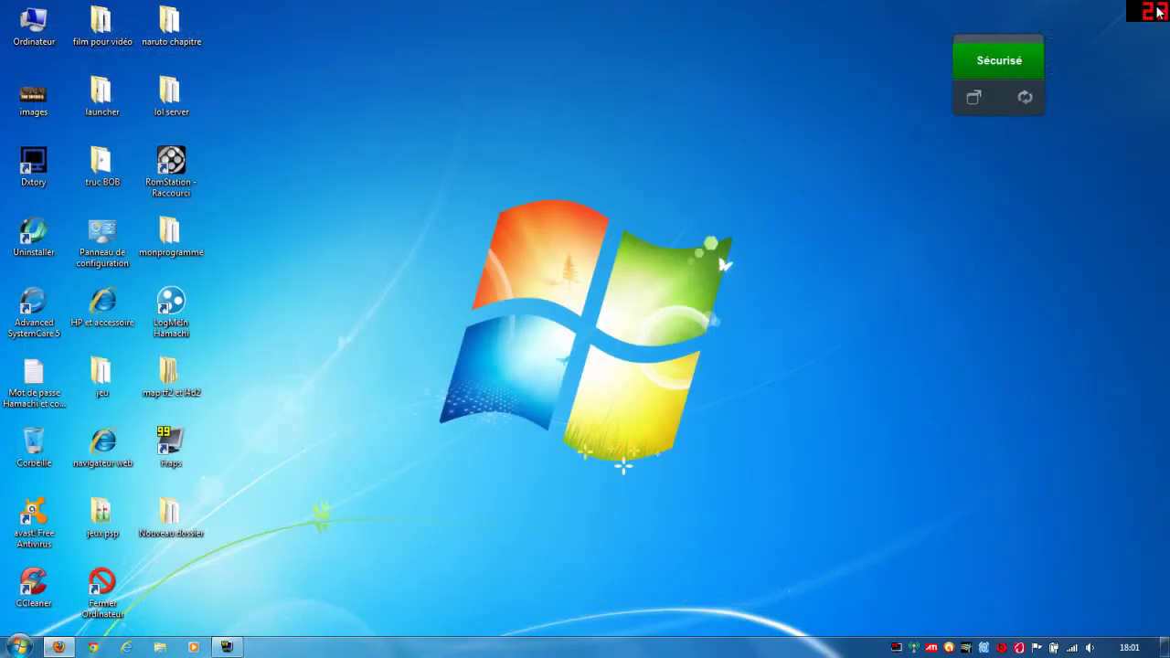
Open Téléchargements from the personal user folder and check the contents of its Call of Duty Modern Warfare 3 folder
click(19, 645)
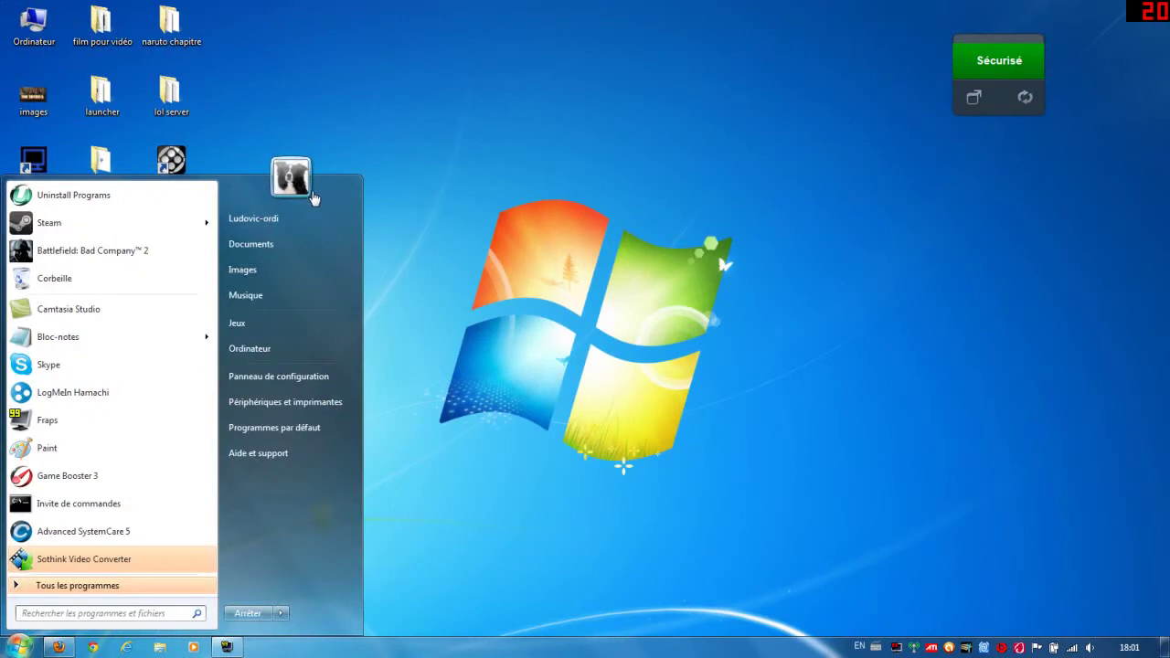
click(308, 211)
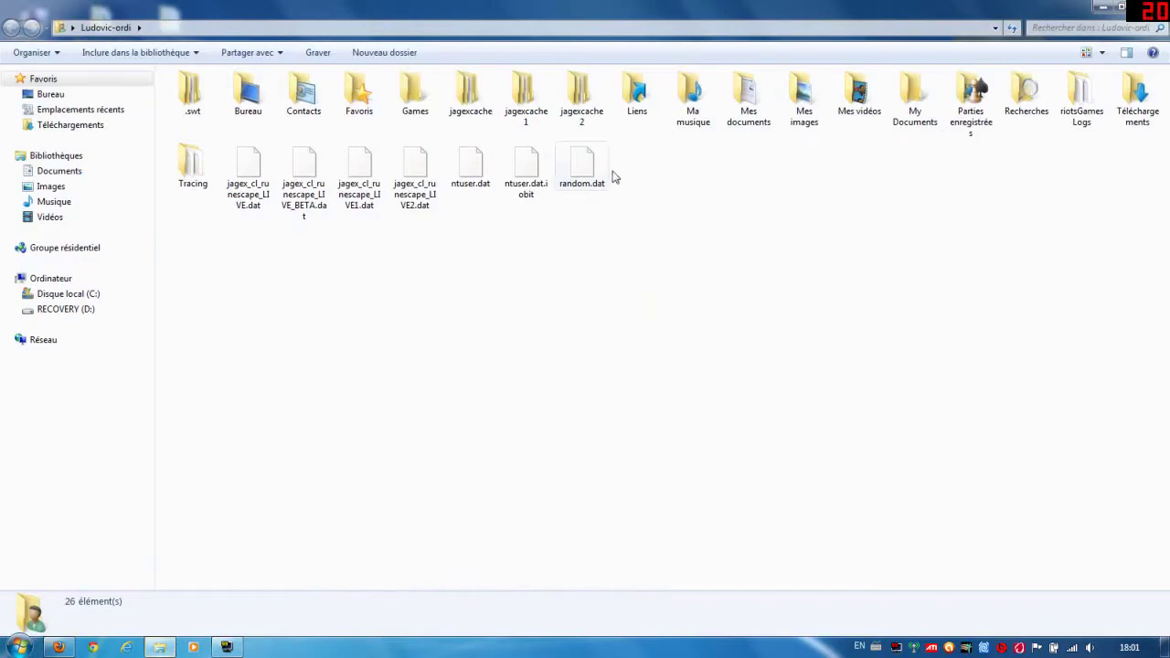
double_click(1122, 94)
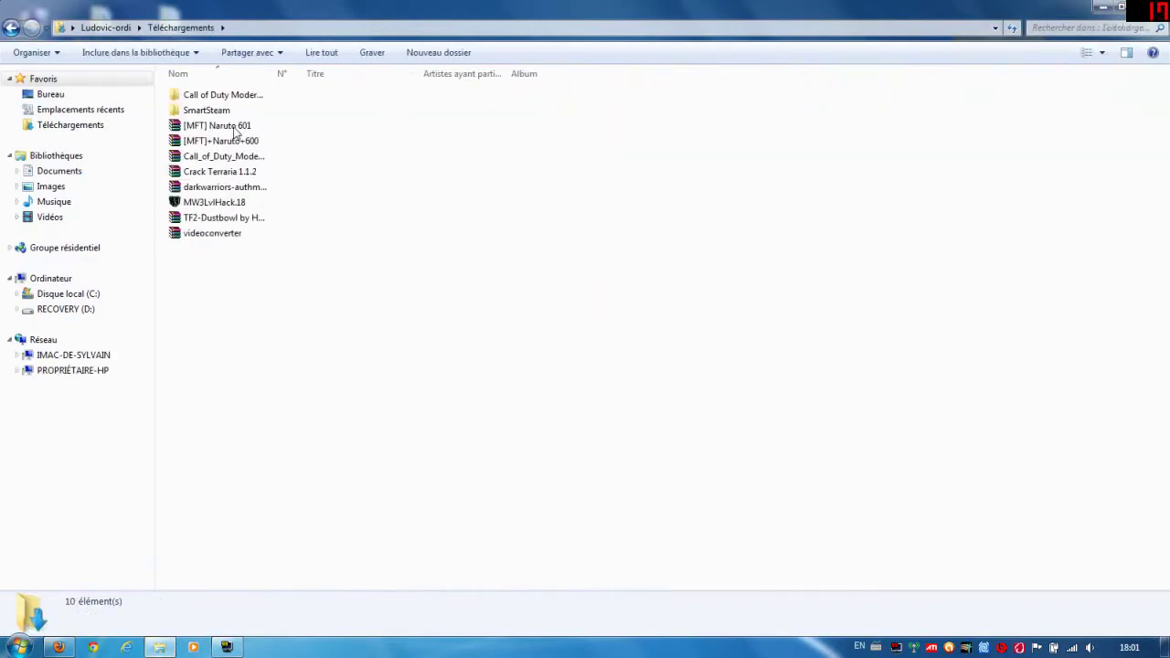
double_click(250, 97)
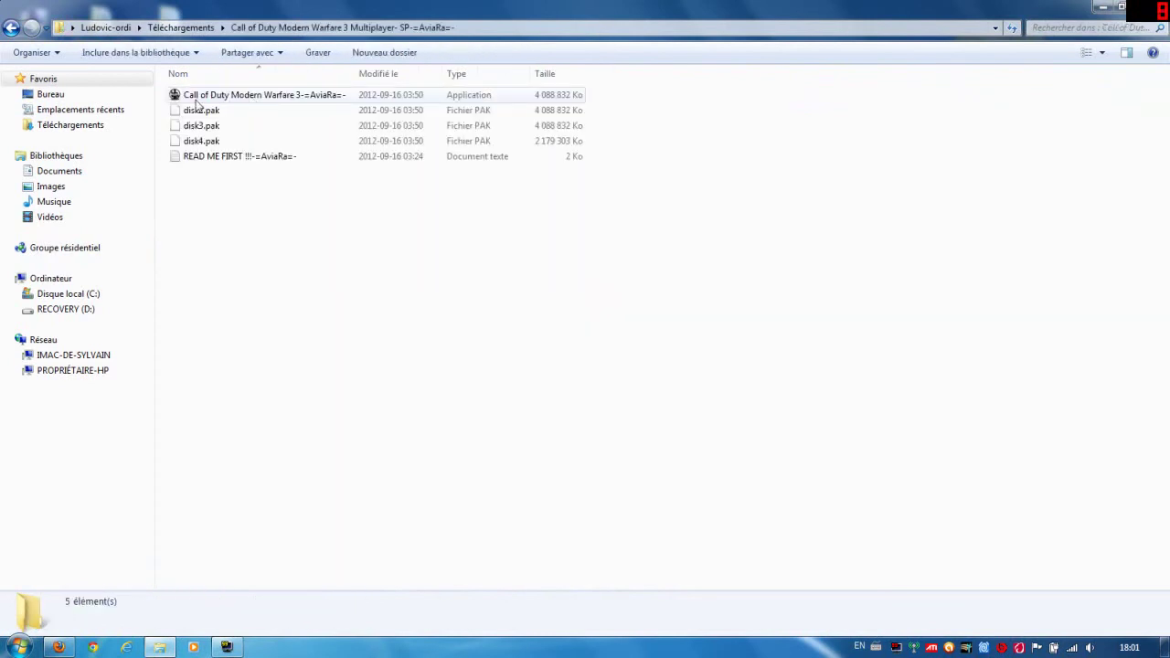
key(BackSpace)
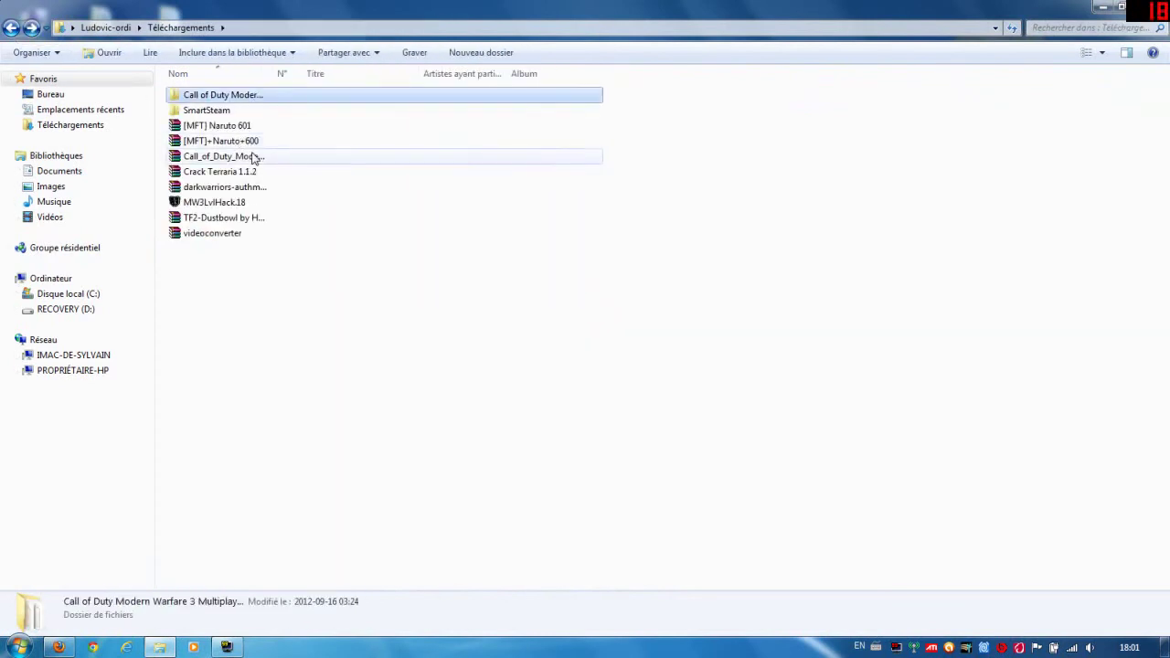
Inspect the downloaded Call of Duty Modern Warfare 3 archive in WinRAR, dismissing the licence notice, then close it
click(252, 157)
double_click(254, 157)
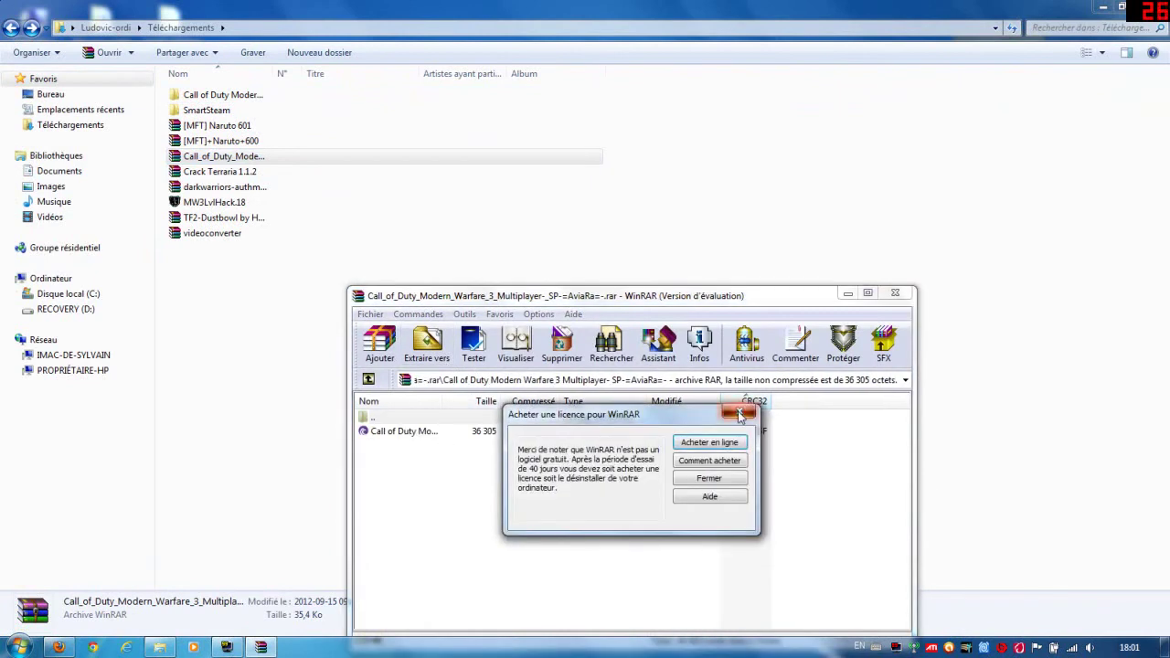
click(745, 400)
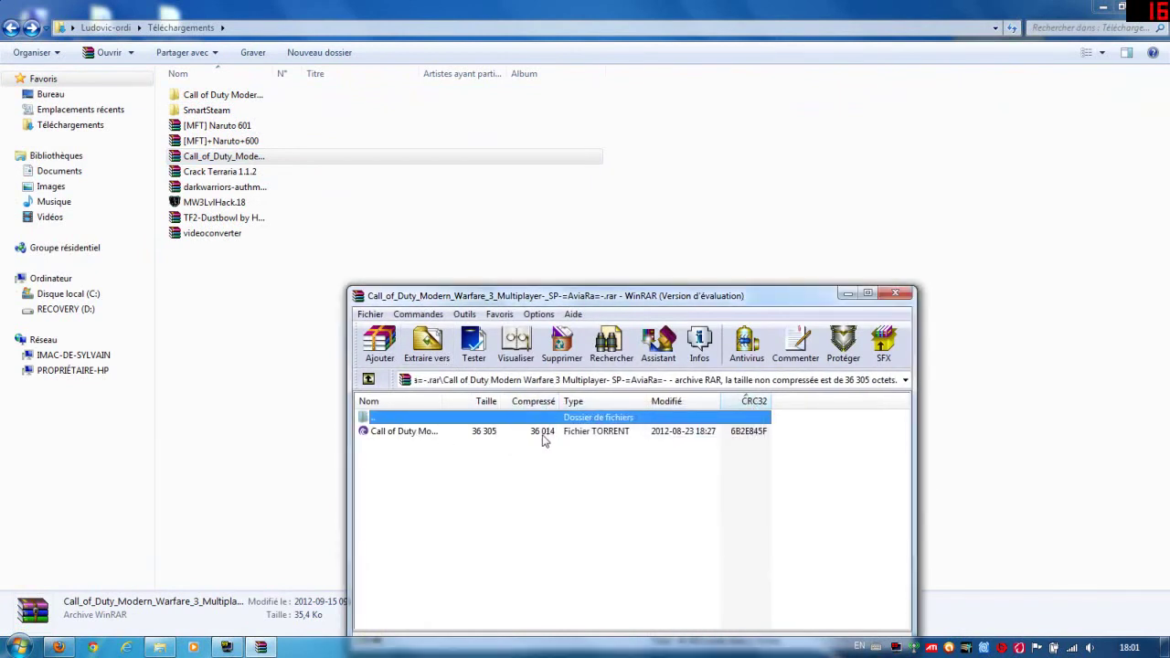
drag(574, 298, 590, 157)
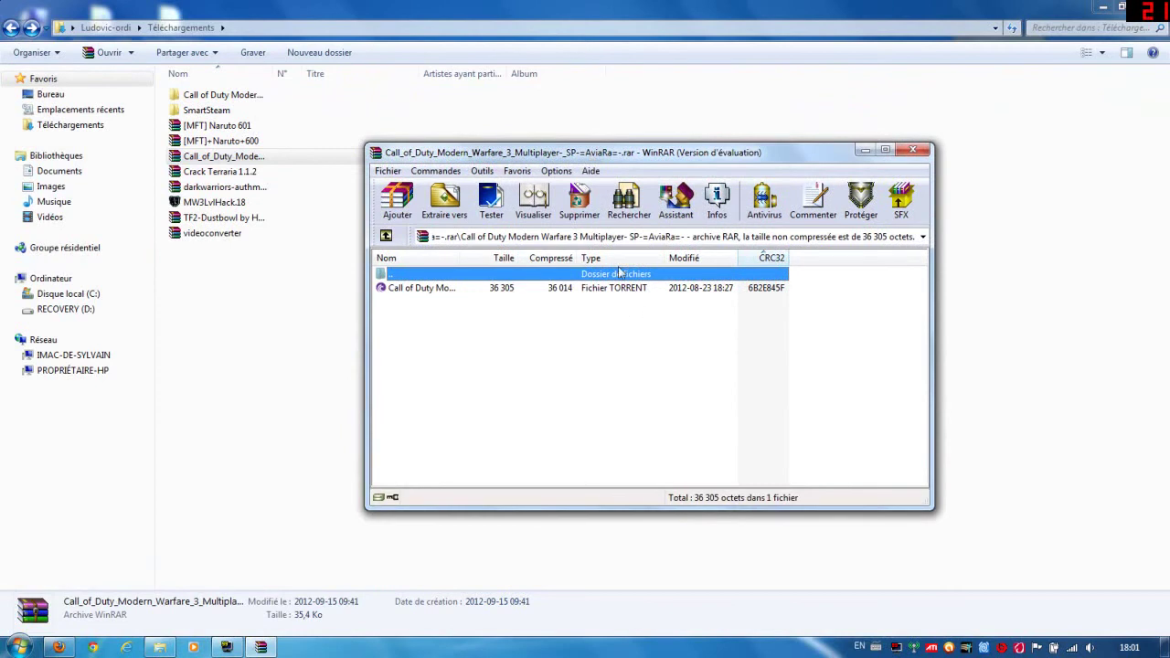
click(912, 149)
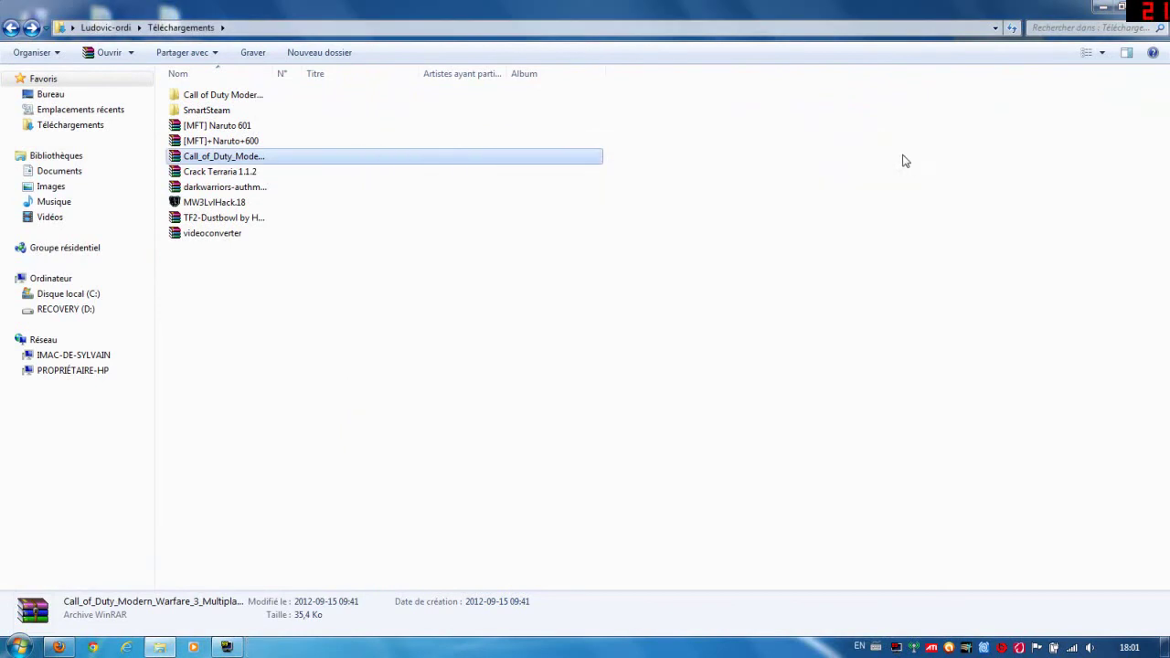
In the Call of Duty Modern Warfare 3 folder, read through the READ ME FIRST text file and close it
double_click(244, 100)
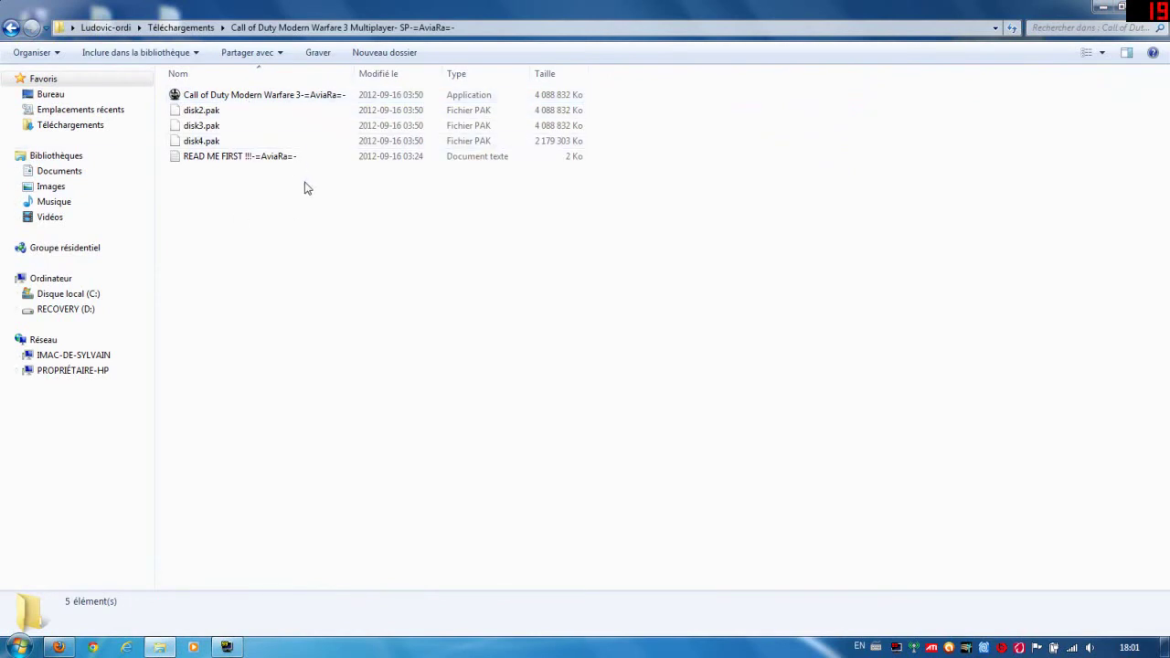
click(316, 101)
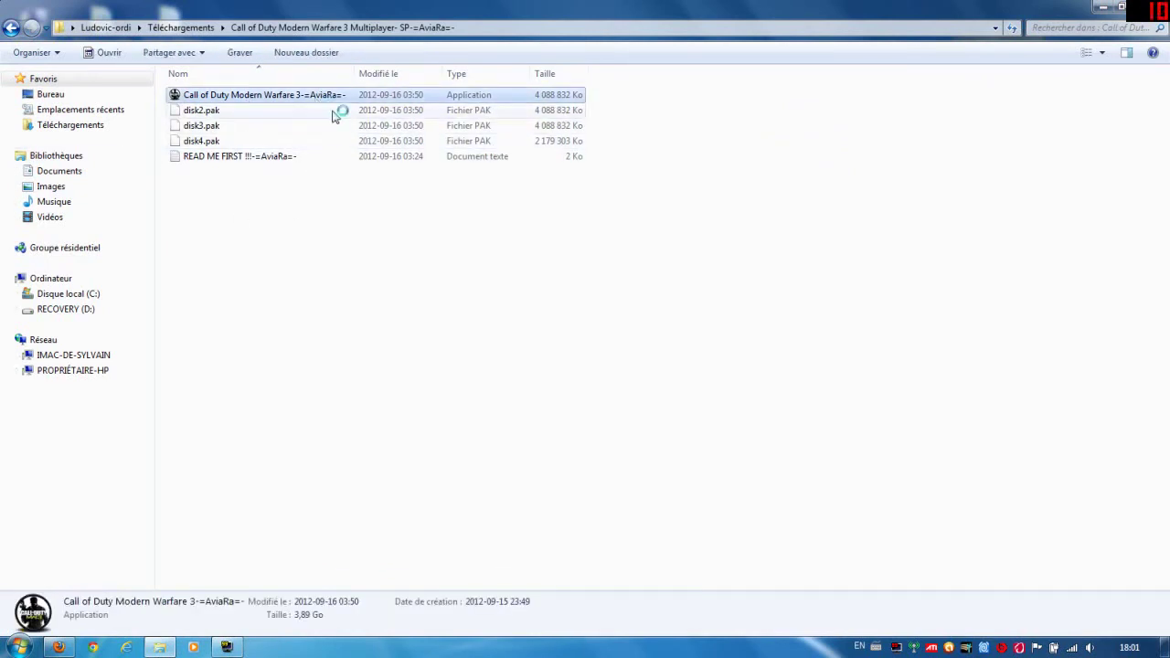
click(271, 157)
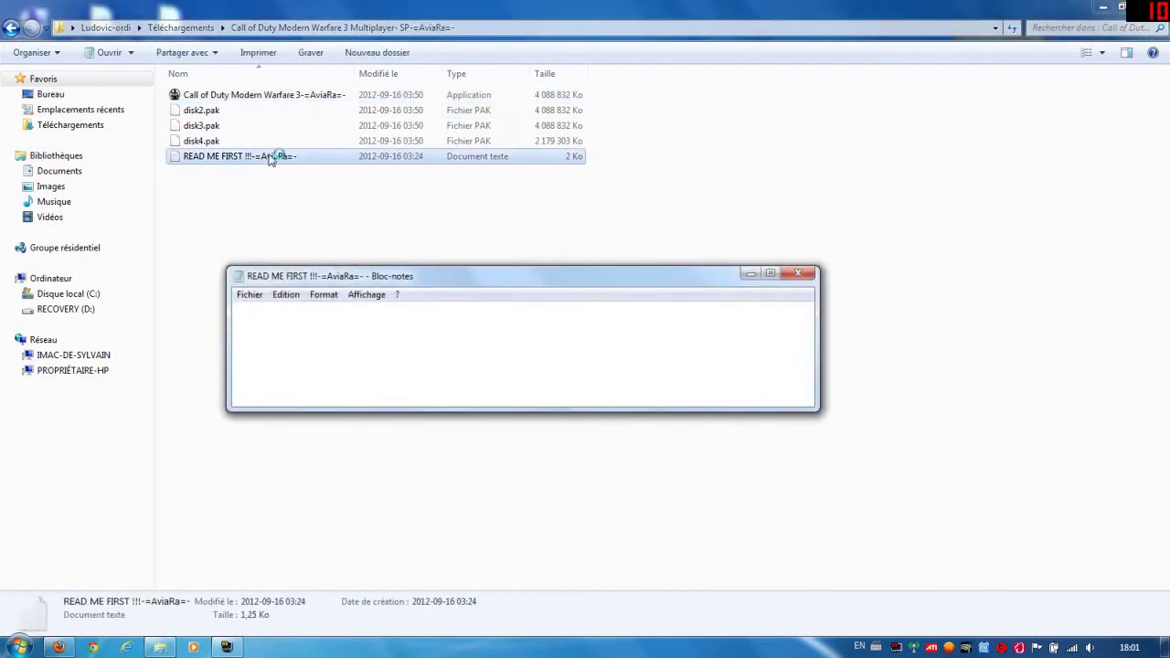
scroll(521, 348, down, 3)
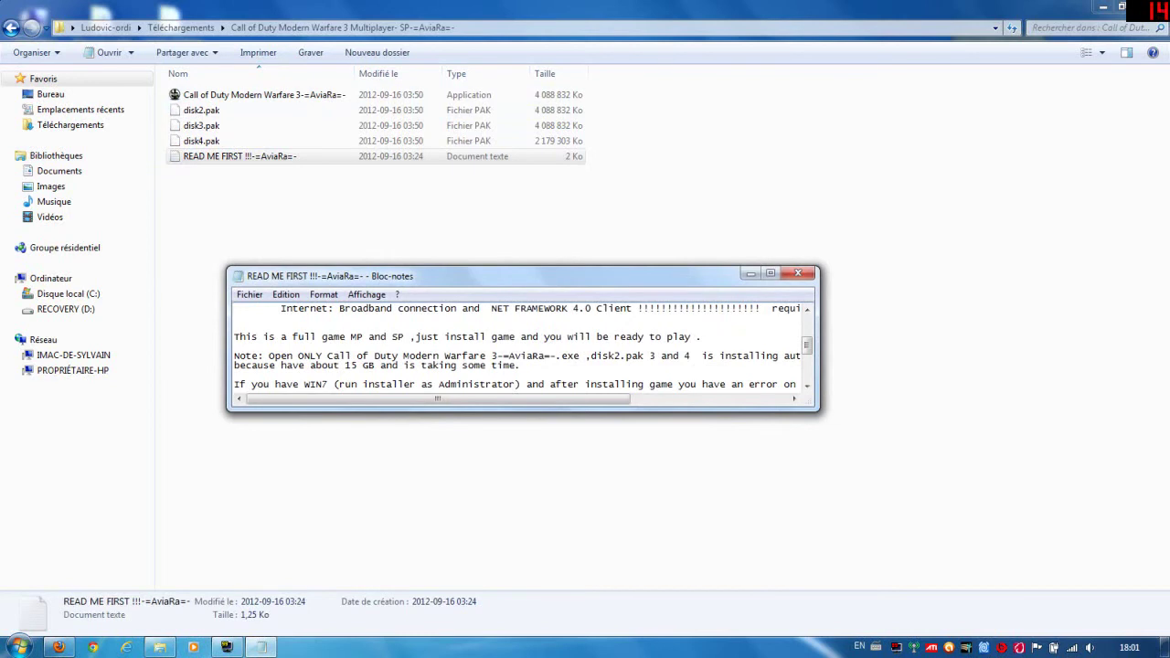
scroll(521, 348, down, 2)
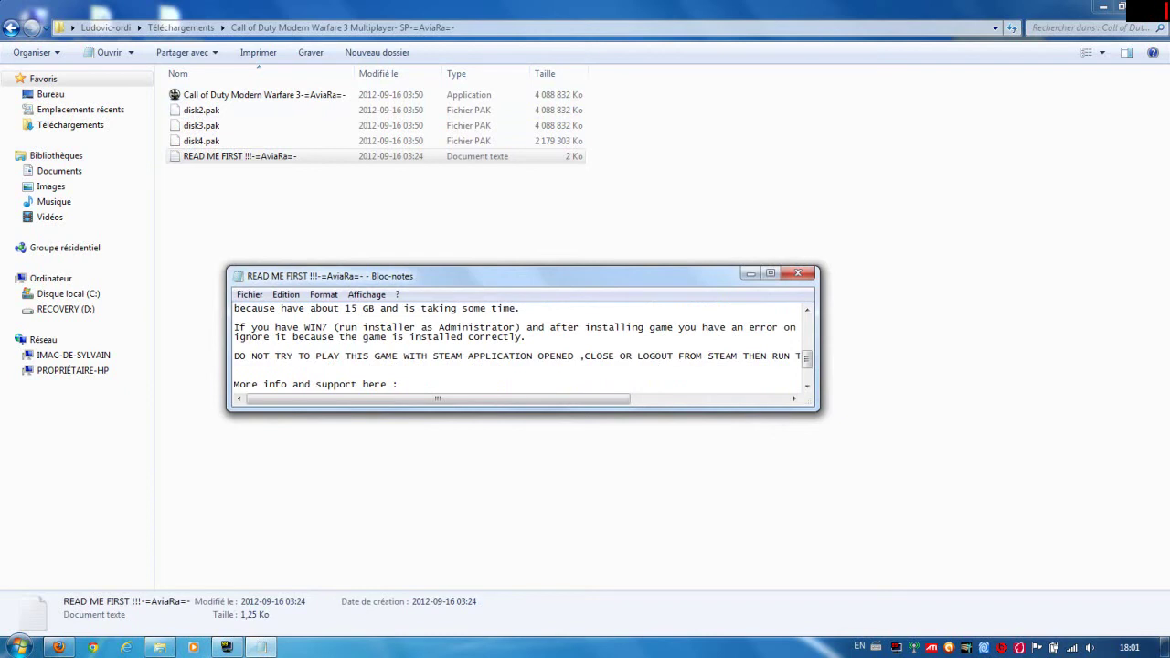
scroll(521, 347, down, 2)
scroll(521, 348, up, 10)
click(809, 270)
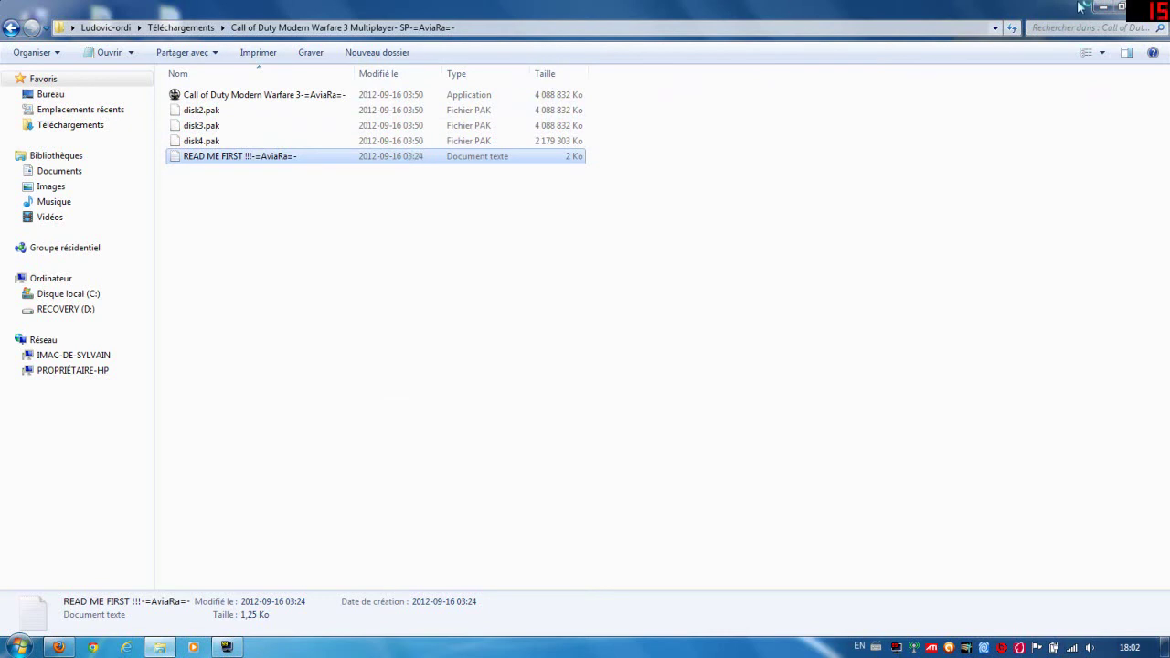
click(1106, 7)
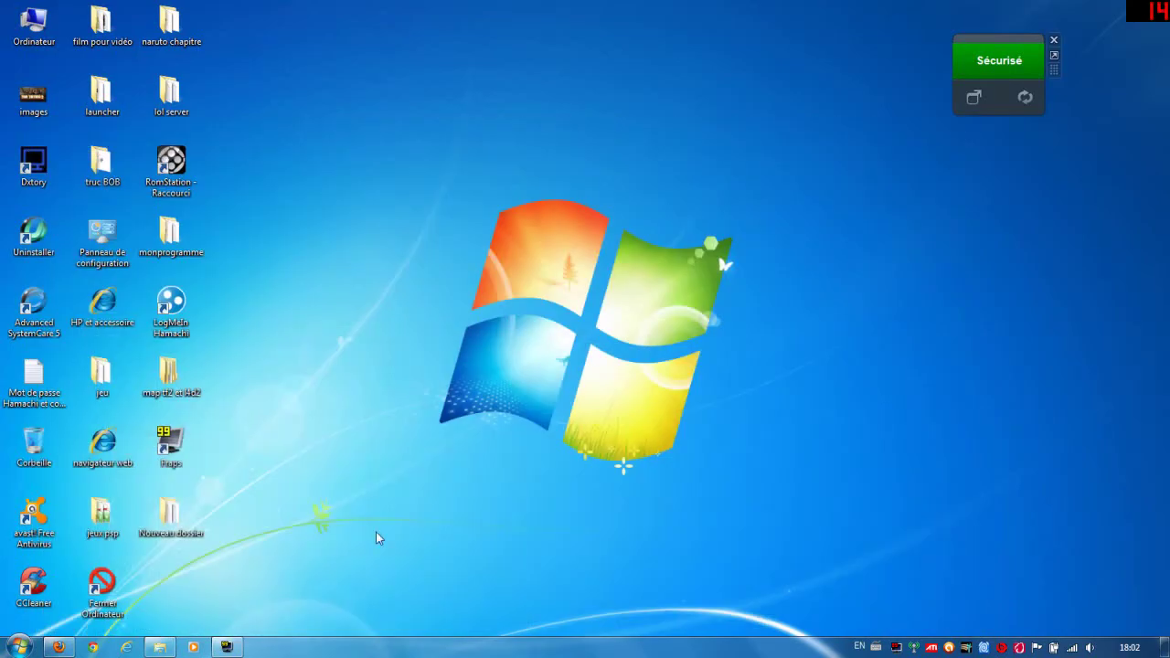
click(161, 648)
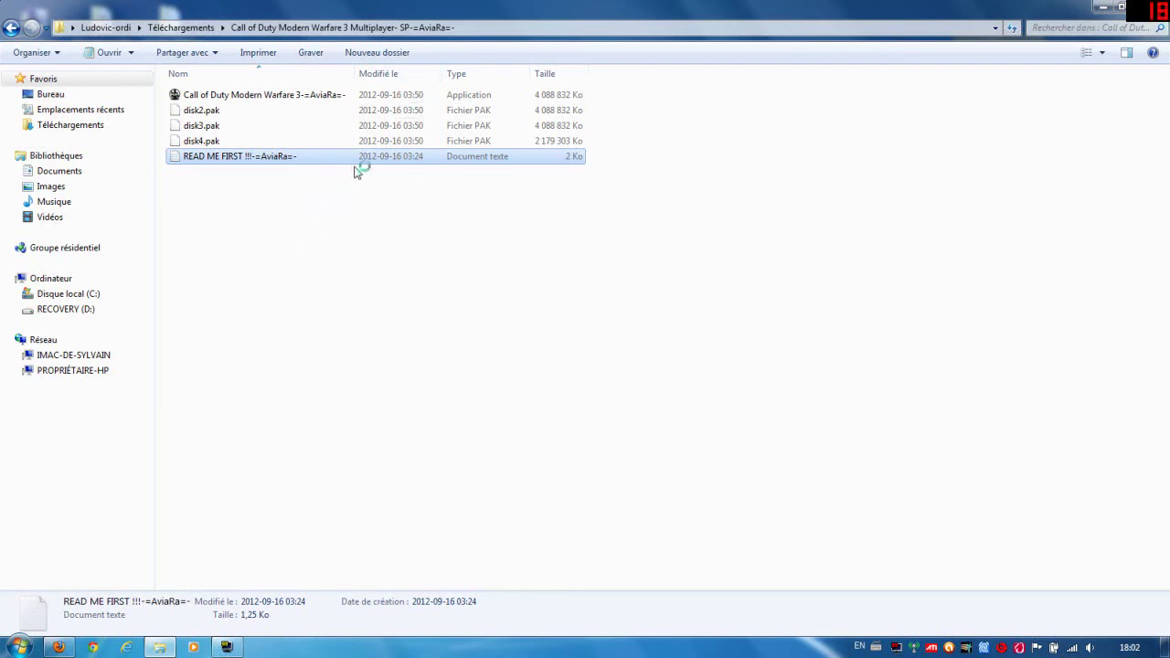
click(1102, 8)
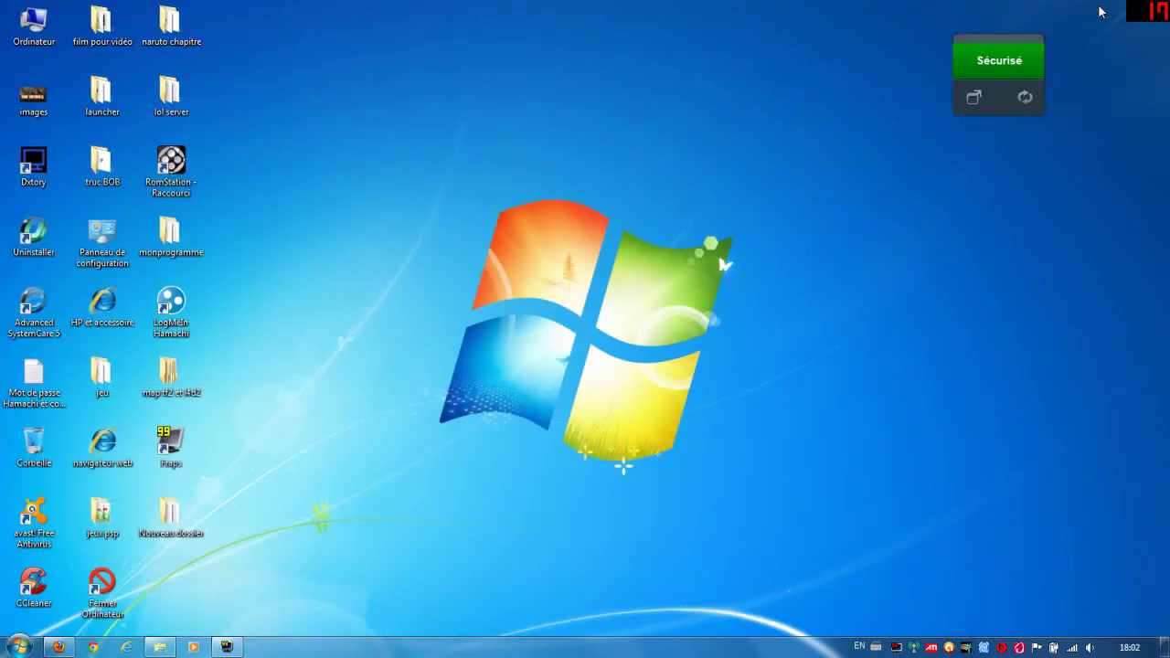
click(161, 647)
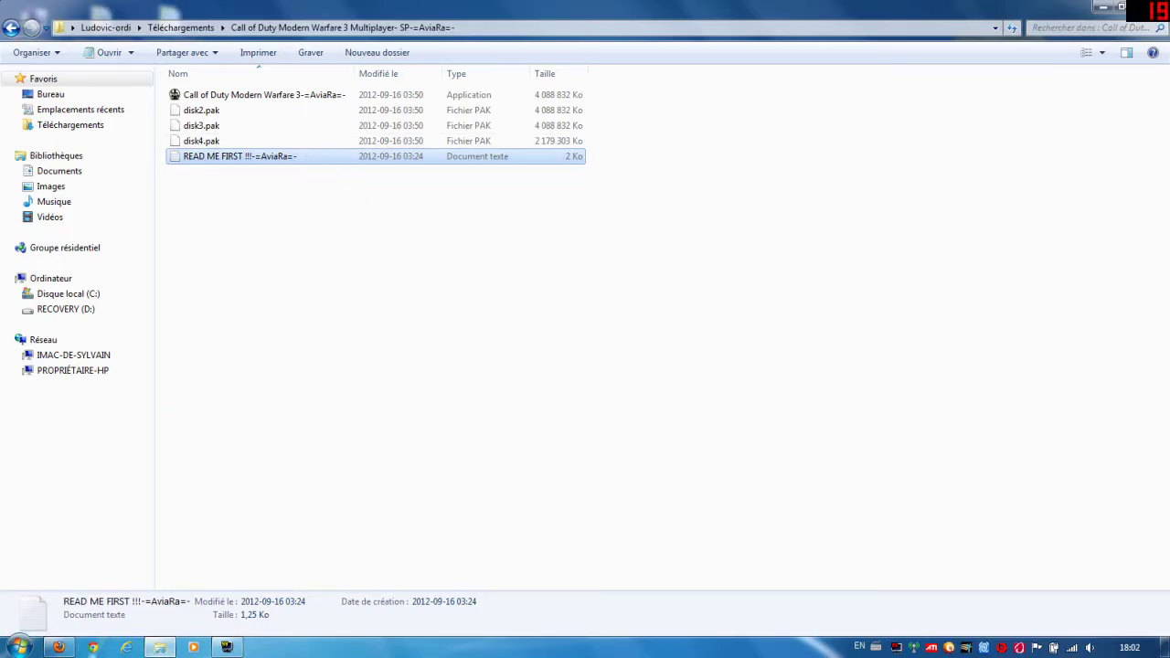
Switch back to Firefox and close the RapidGator page, returning to the forum topic
click(90, 647)
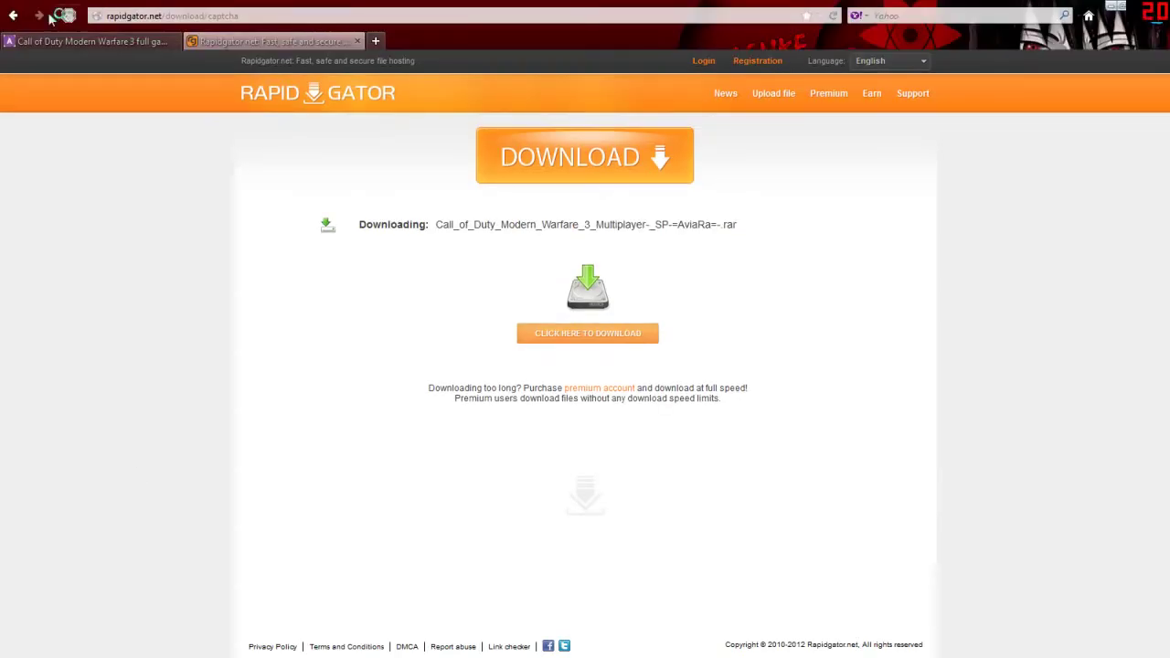
click(359, 41)
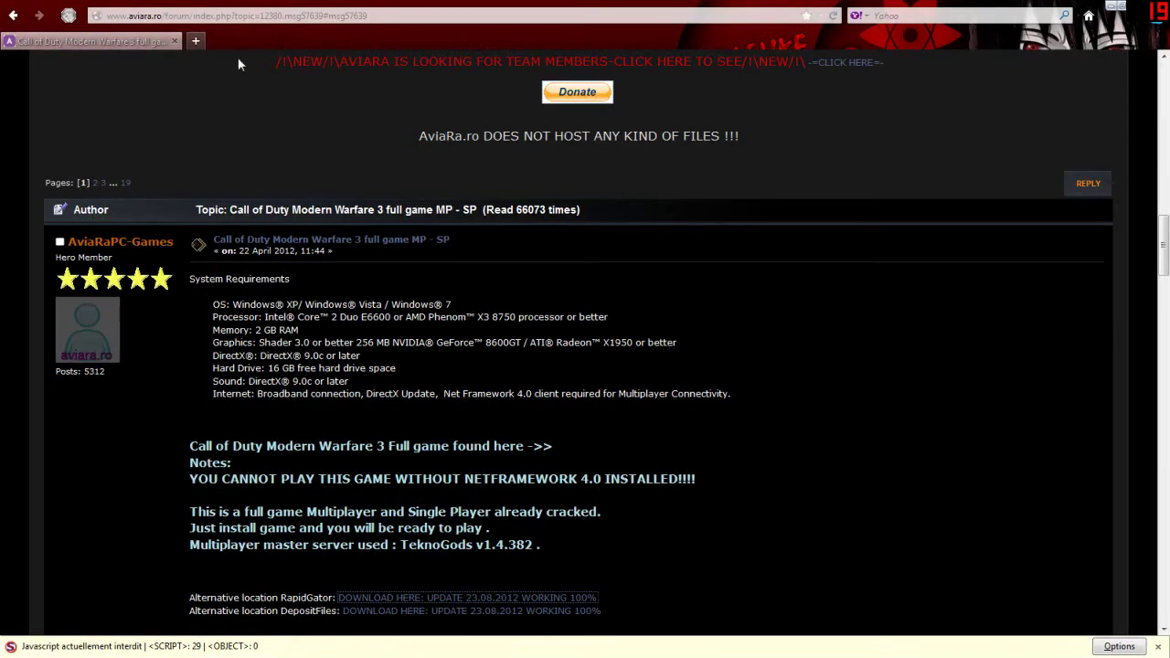
Look over the forum topic's requirements, download links and list of other games, then leave the full-screen browser view
scroll(486, 289, down, 1)
scroll(484, 290, down, 2)
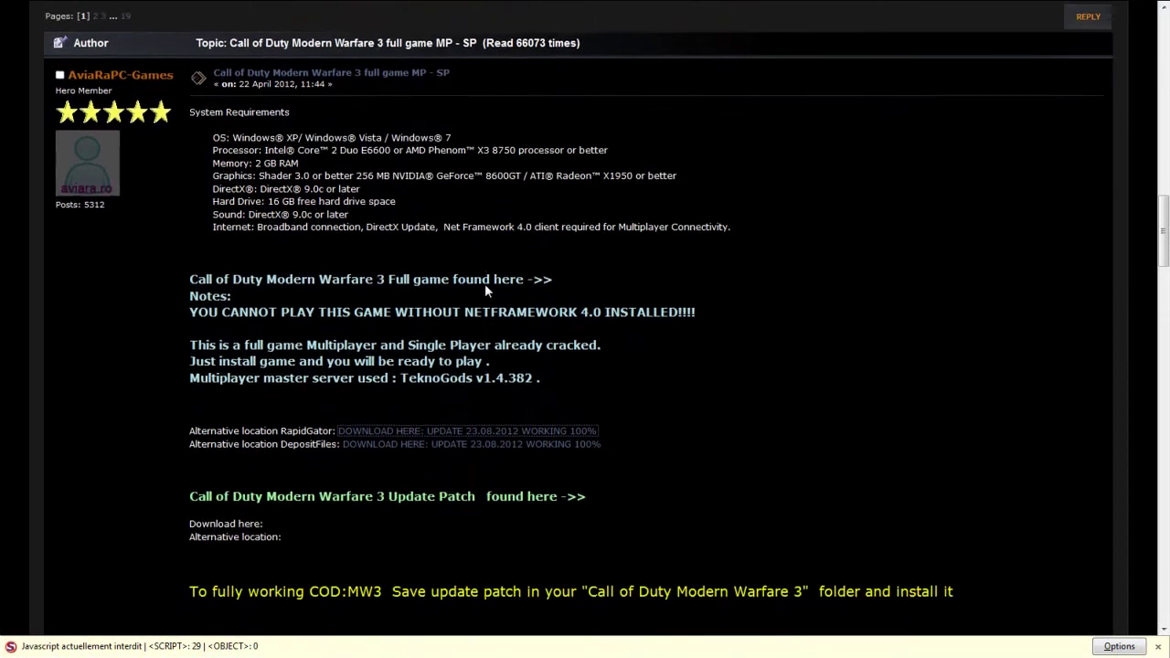
scroll(484, 291, up, 8)
scroll(489, 336, up, 7)
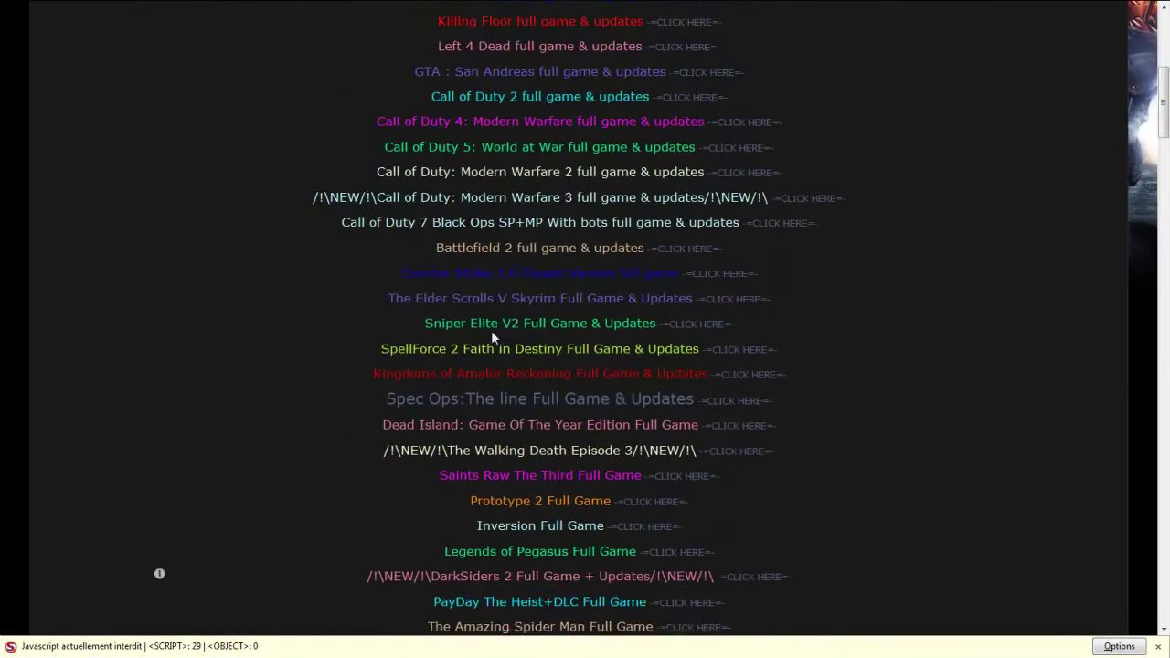
scroll(585, 298, down, 3)
key(F11)
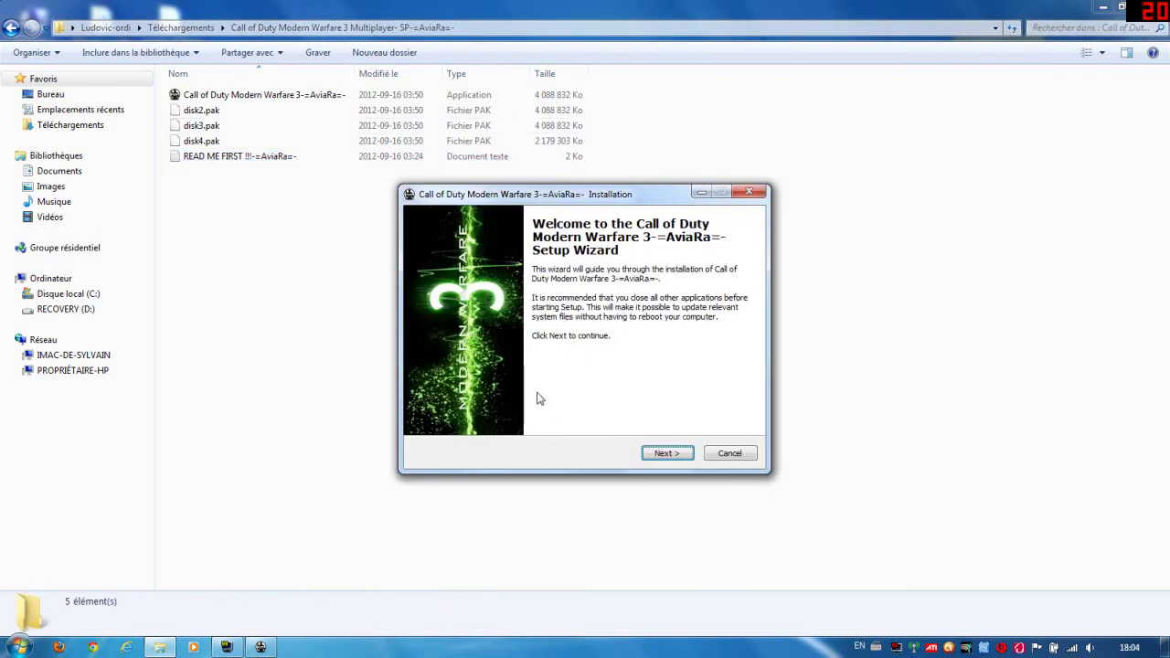
Advance the setup wizard to the install location and keep the default folder under C:\Program Files (x86)\AviaRa Community after checking the folder browser
click(660, 455)
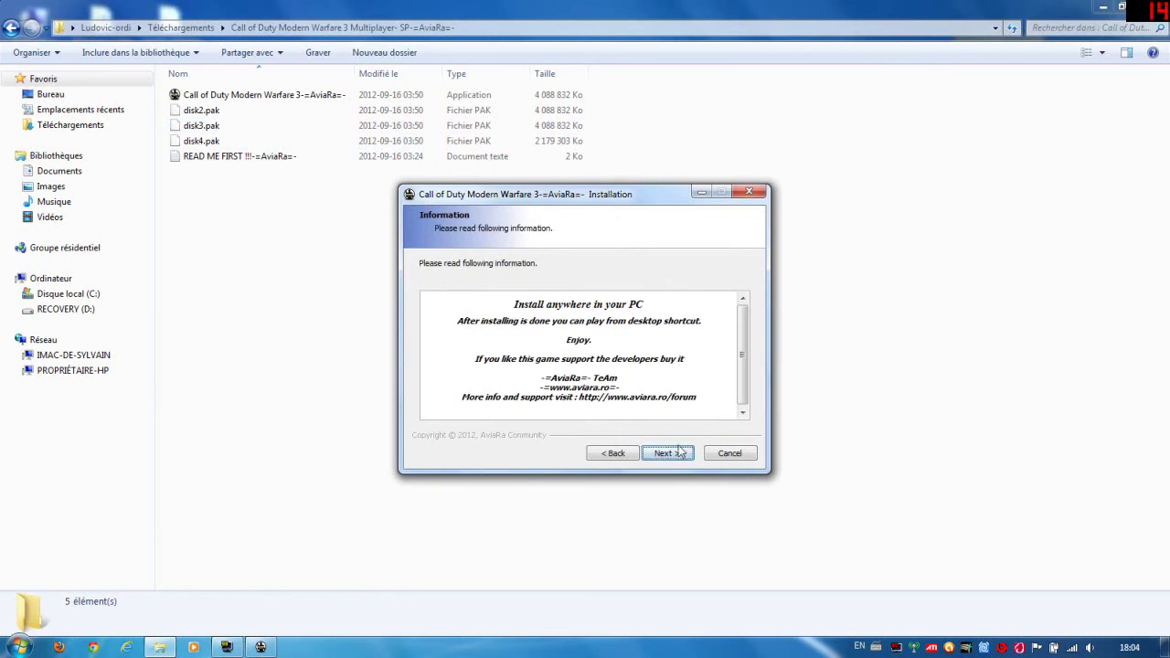
click(684, 449)
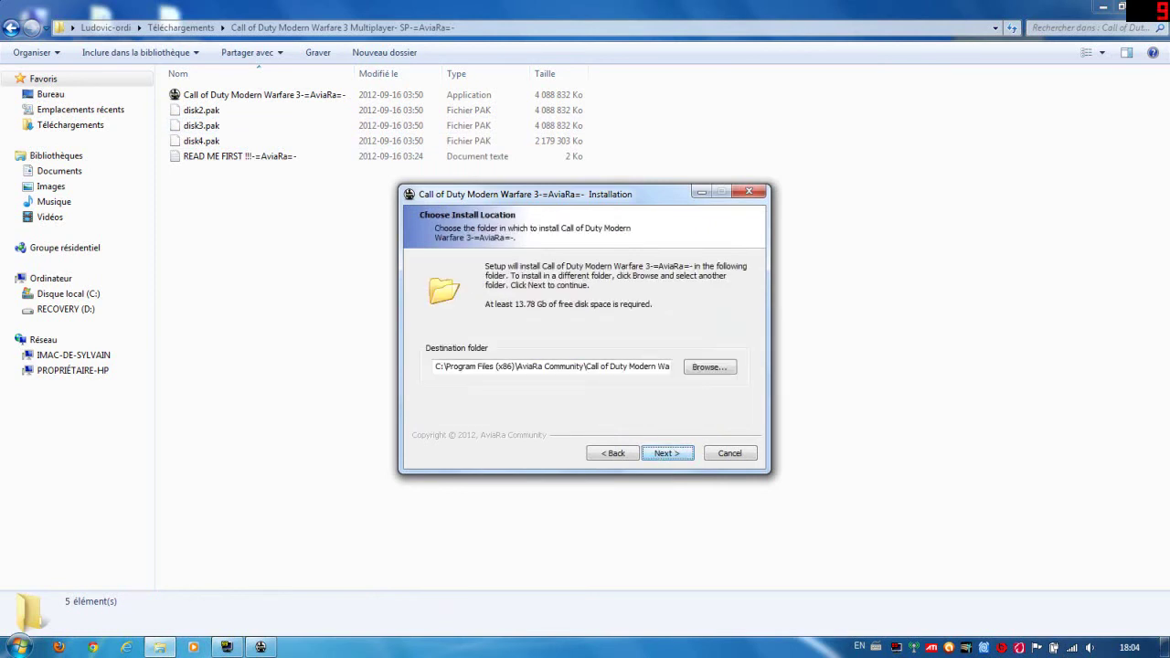
click(691, 367)
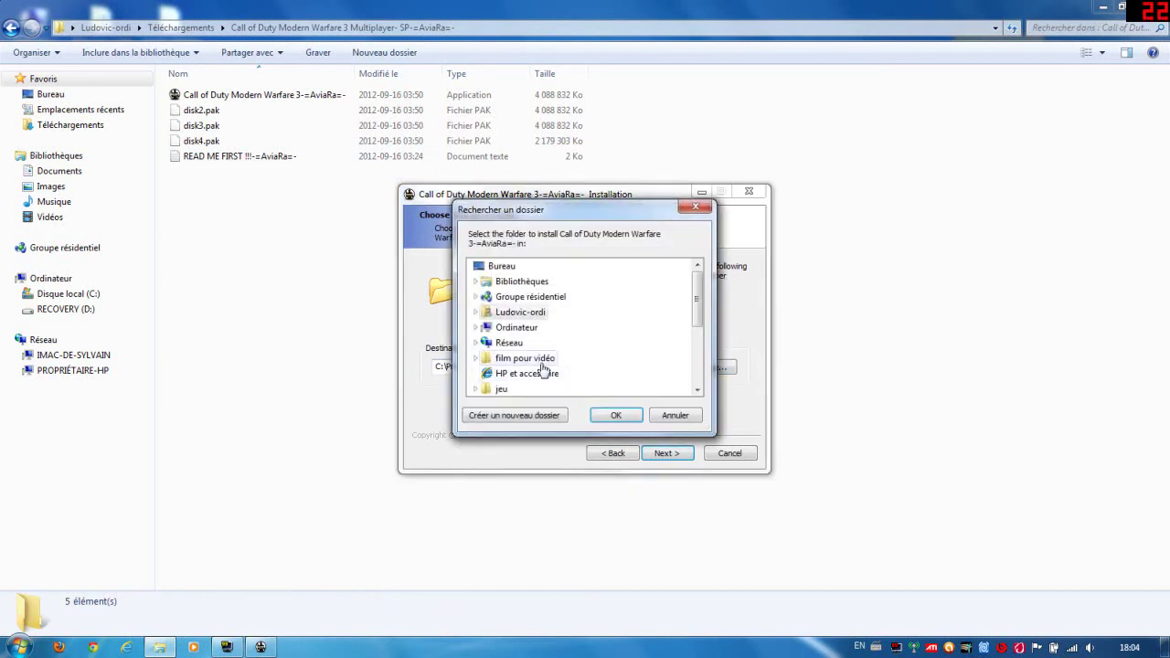
key(Tab)
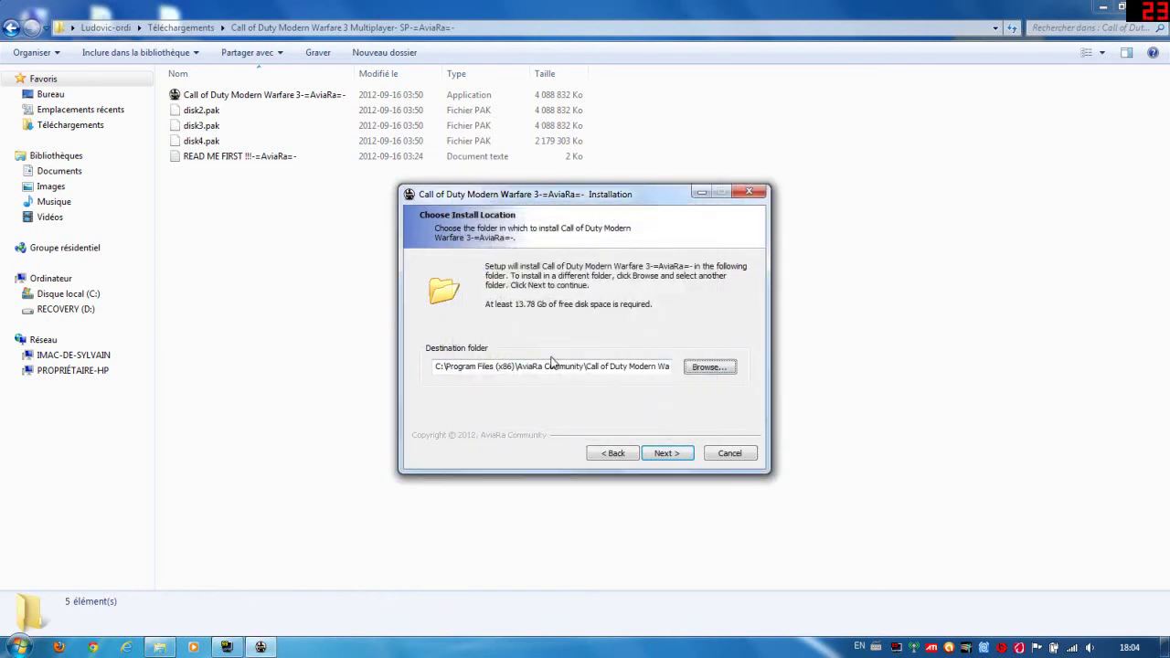
Accept the install location, keep the Create a Desktop icon option, and start the installation
click(665, 455)
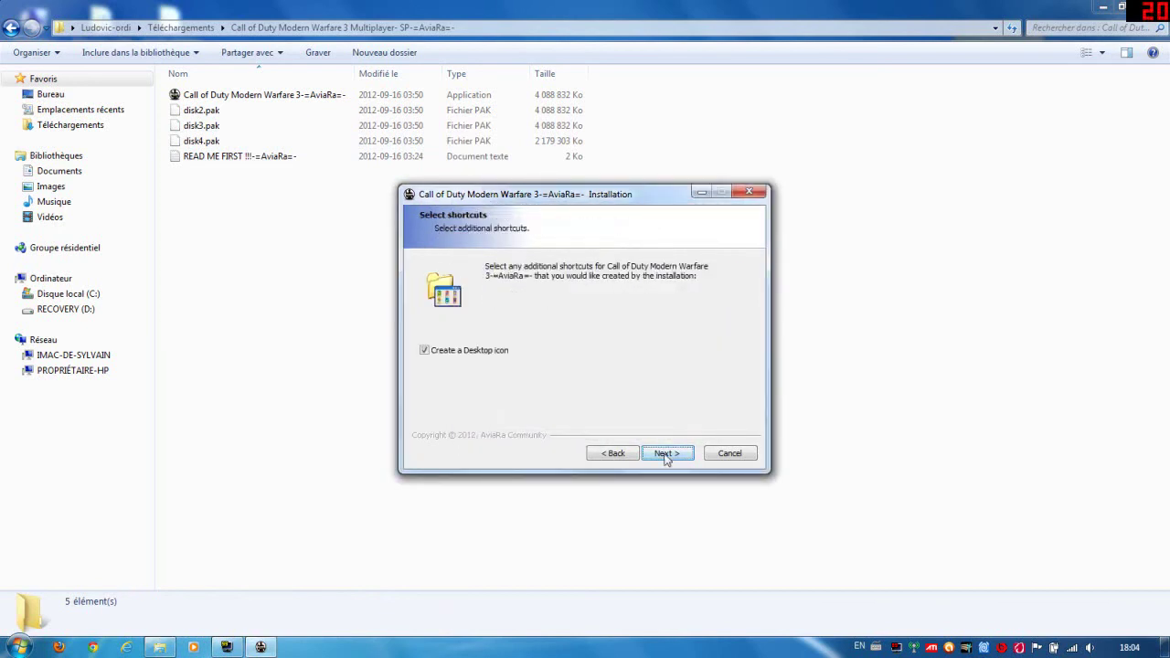
click(424, 352)
click(650, 454)
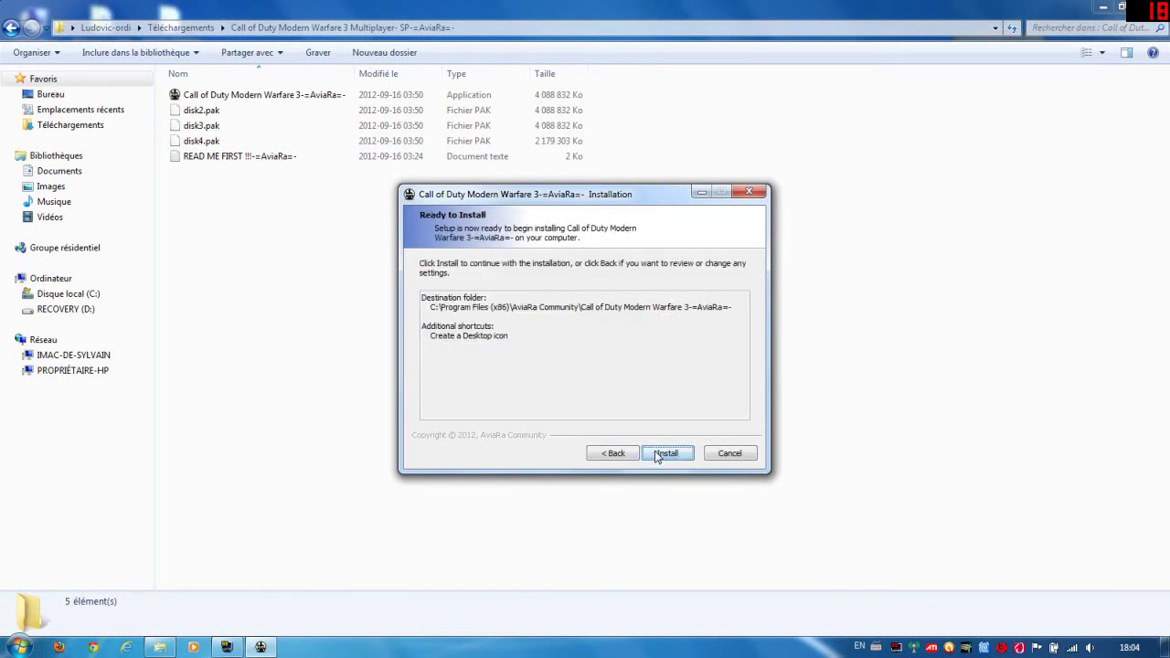
click(655, 454)
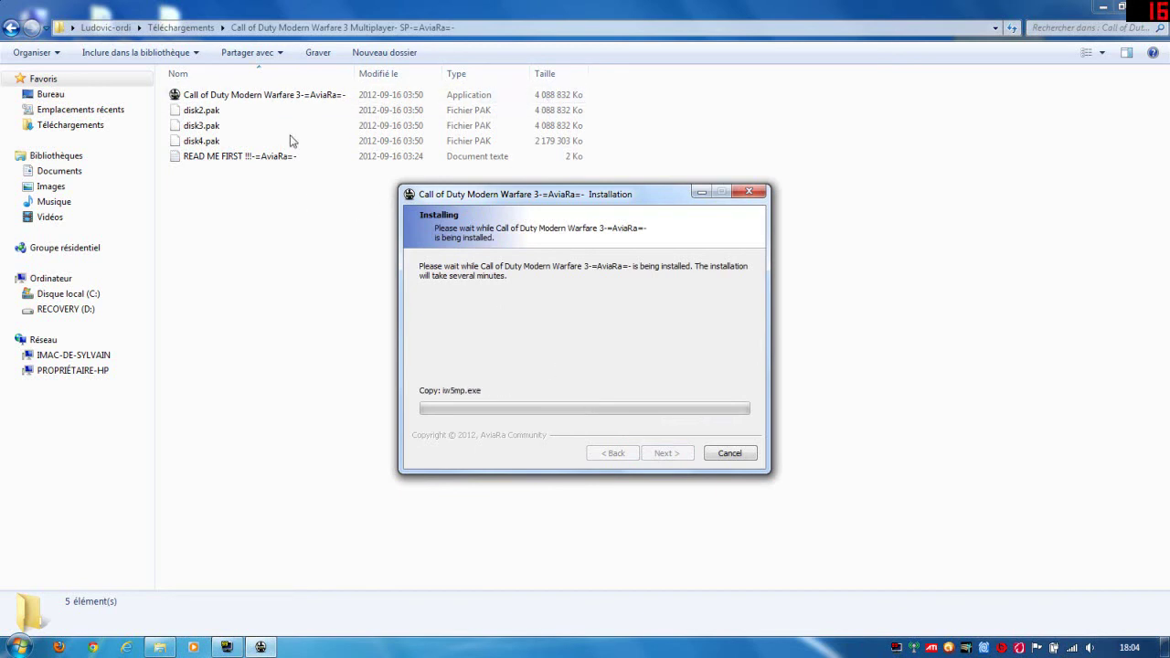
Check disk2.pak, disk3.pak and disk4.pak in the game folder during installation and bring the installer window back to the front
click(209, 112)
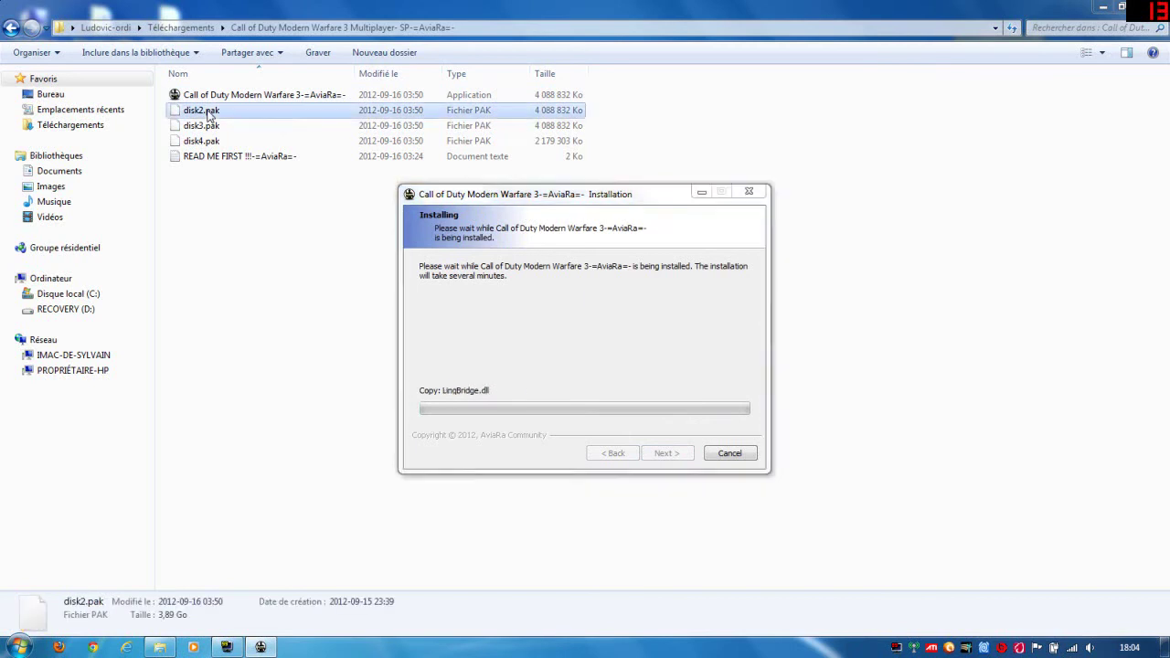
click(206, 125)
click(205, 144)
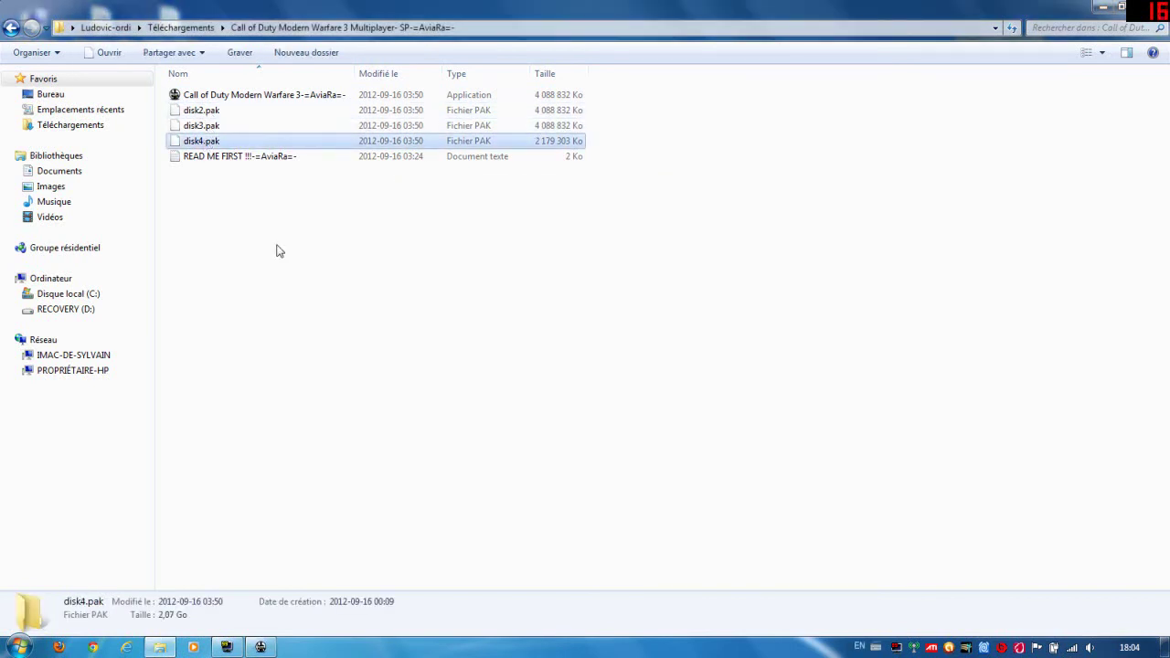
click(265, 211)
click(260, 647)
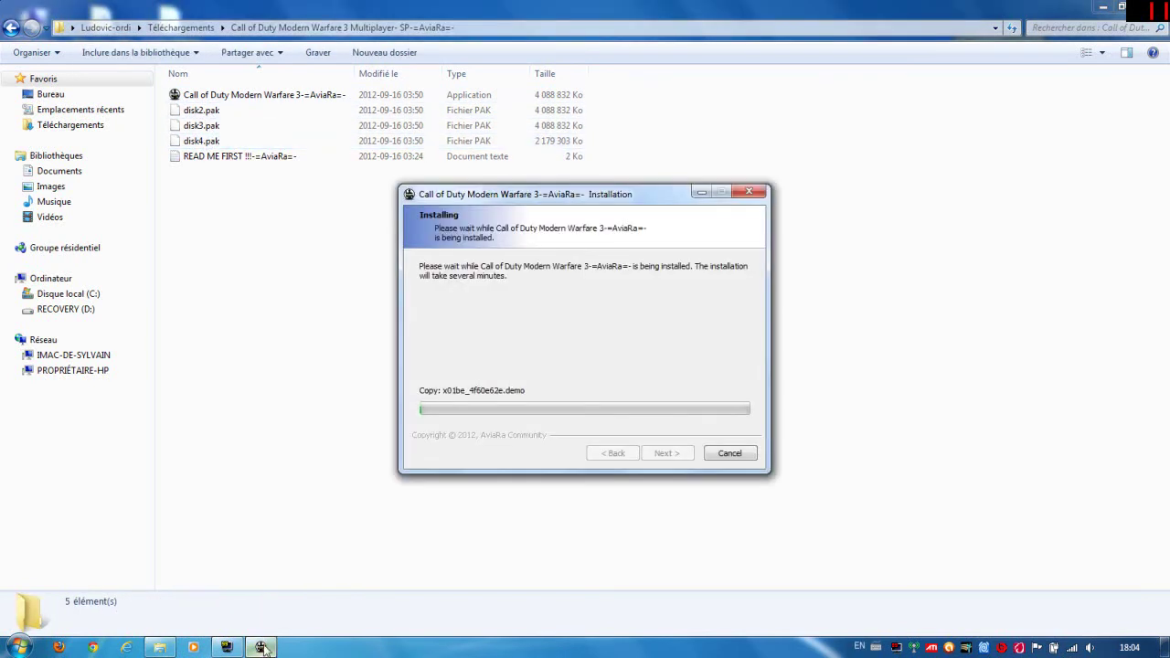
click(18, 647)
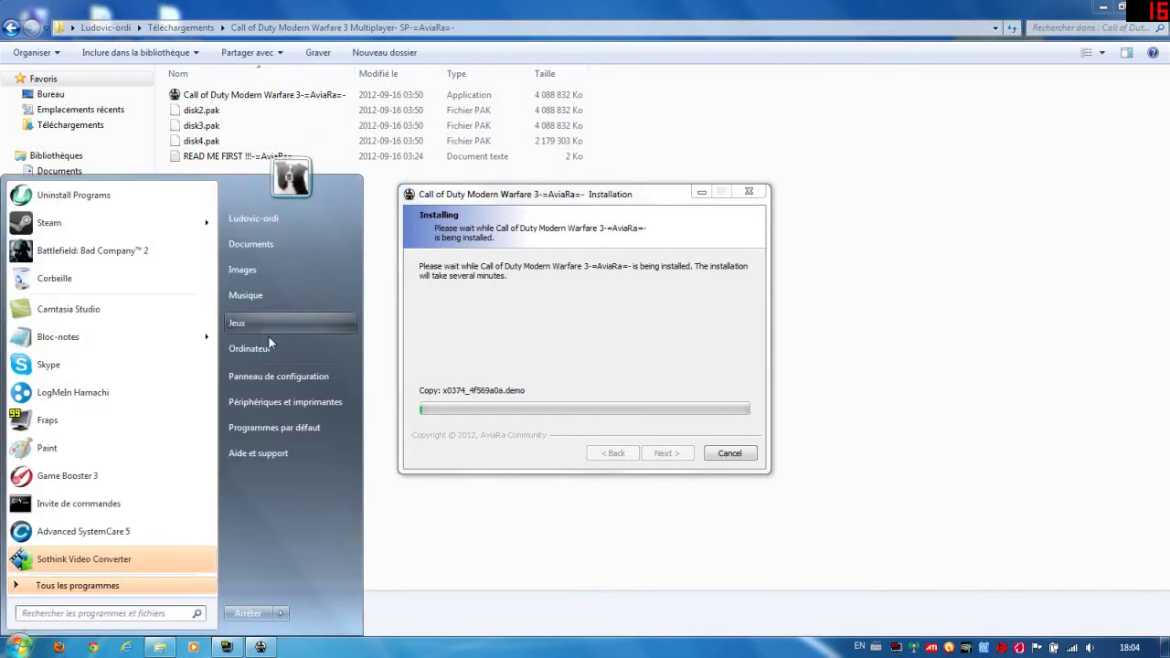
click(366, 308)
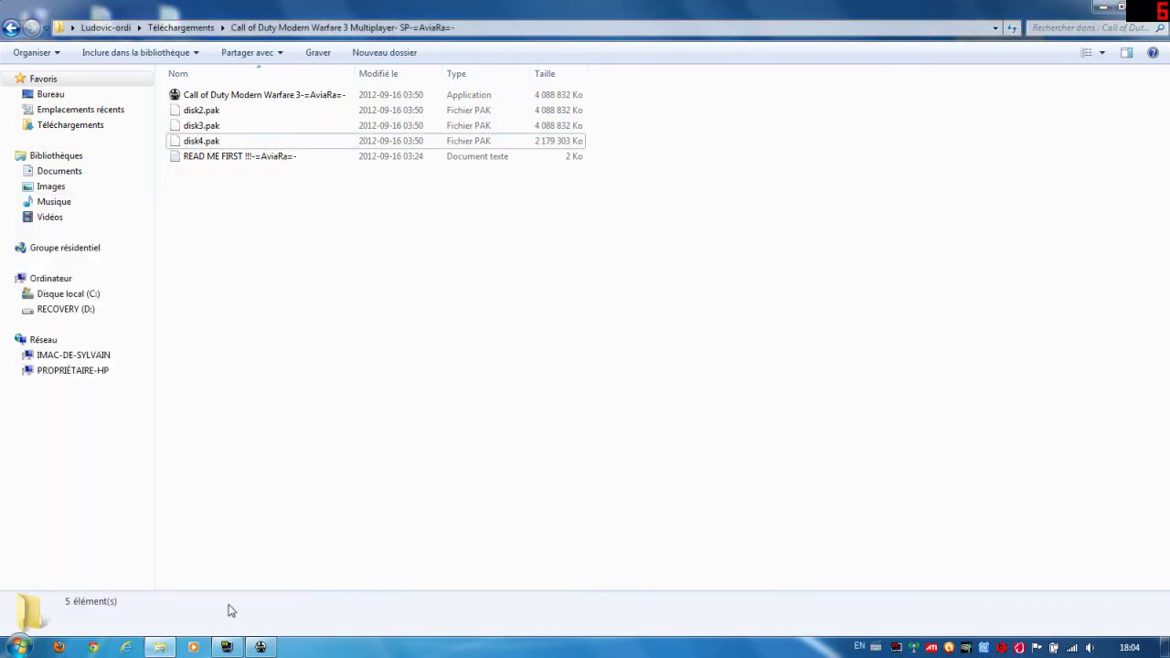
click(260, 647)
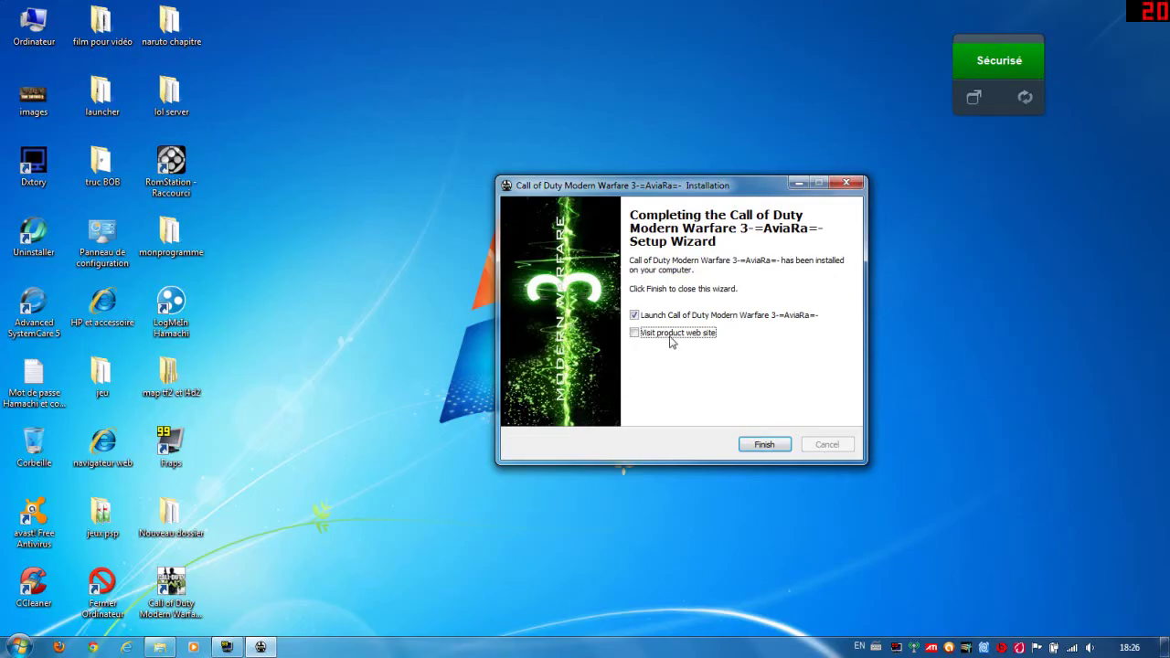
Finish the setup wizard with the option to launch Call of Duty Modern Warfare 3 turned off
click(635, 318)
click(764, 444)
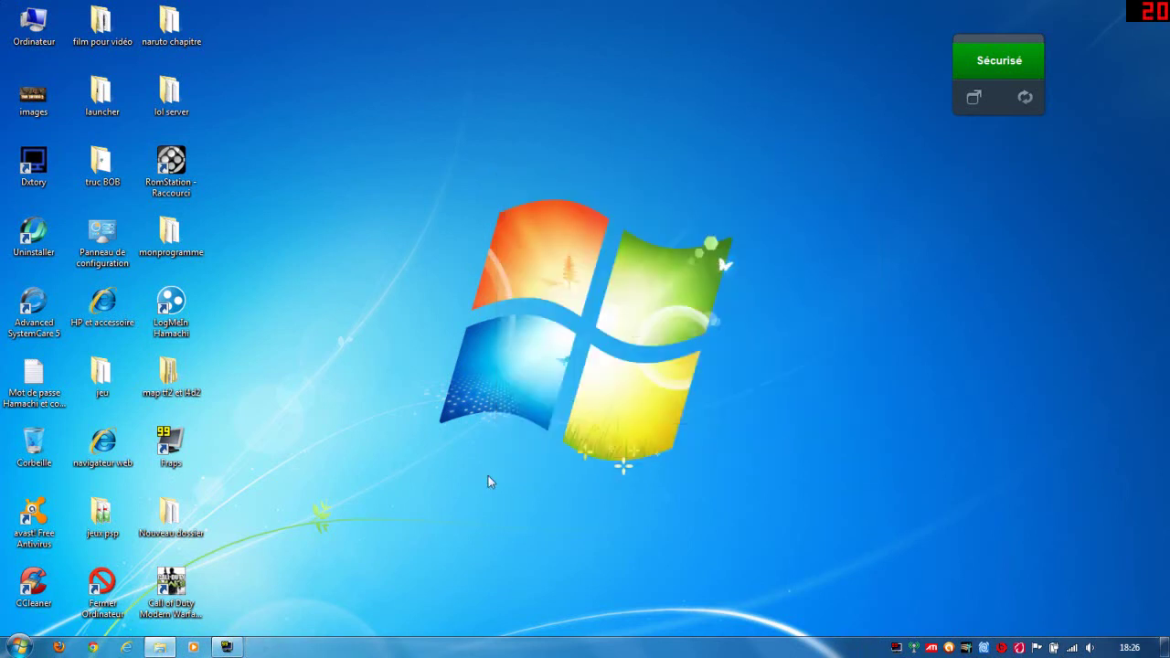
click(230, 648)
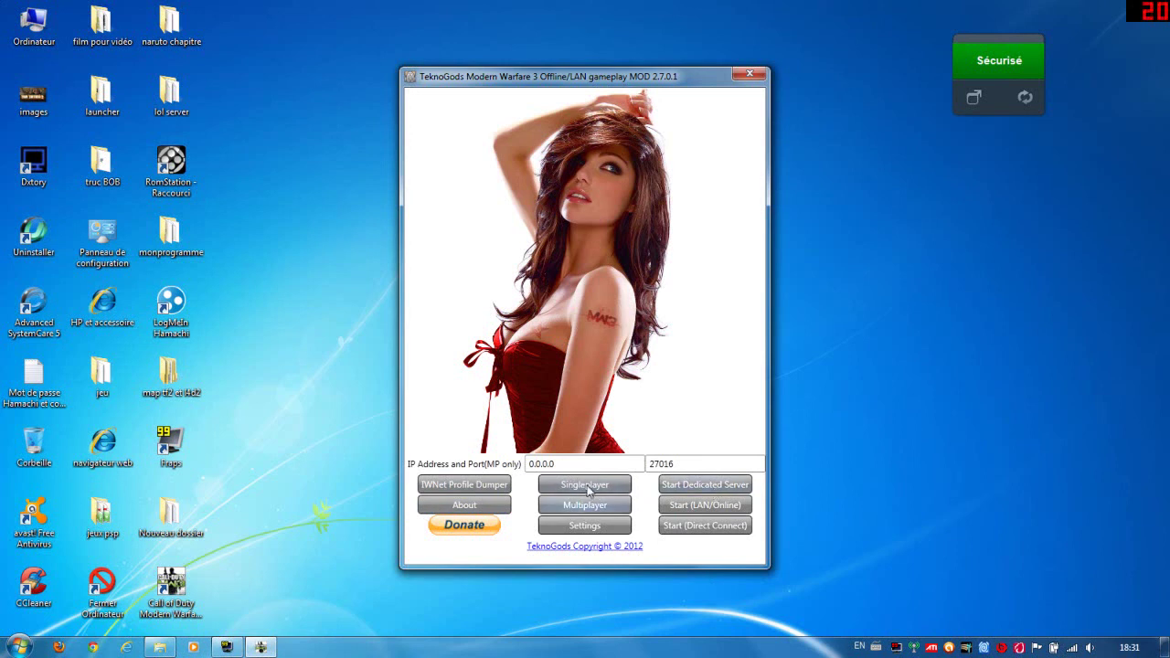
In the TeknoGods launcher settings, replace the player name with the player's own nickname, keep the FOV at 65, and save
click(582, 528)
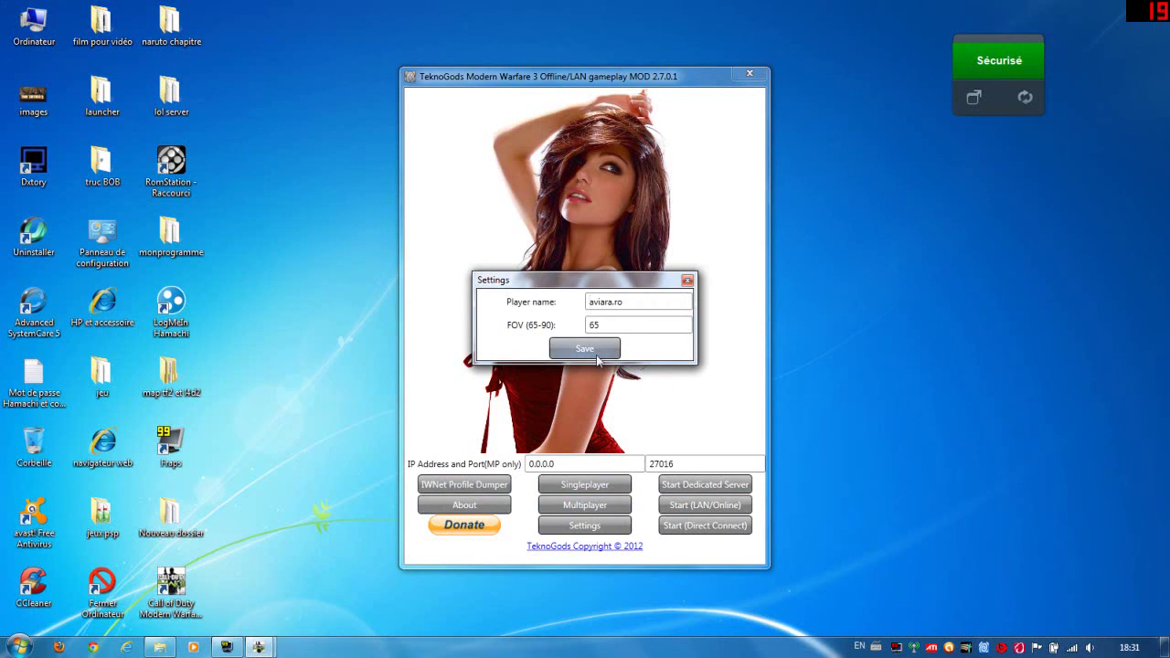
click(585, 349)
key(Tab)
key(BackSpace)
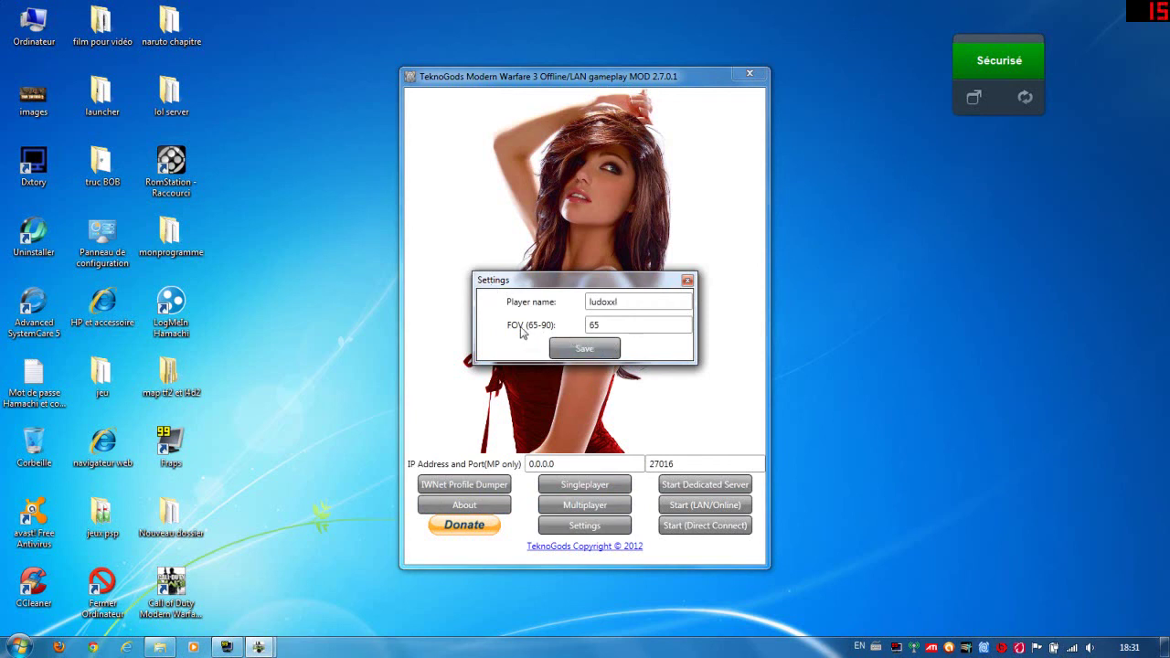
click(589, 349)
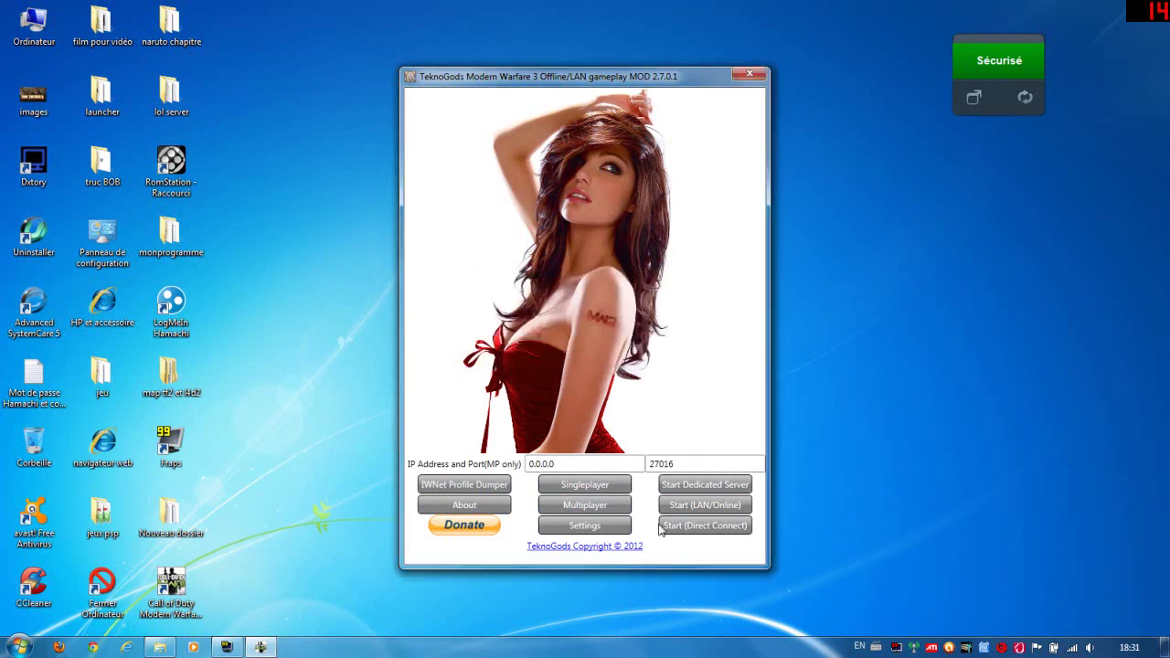
Start the game in LAN/Online mode and look through the online play menu, including Callsign, before returning to the TEKNO MW3 menu
click(742, 505)
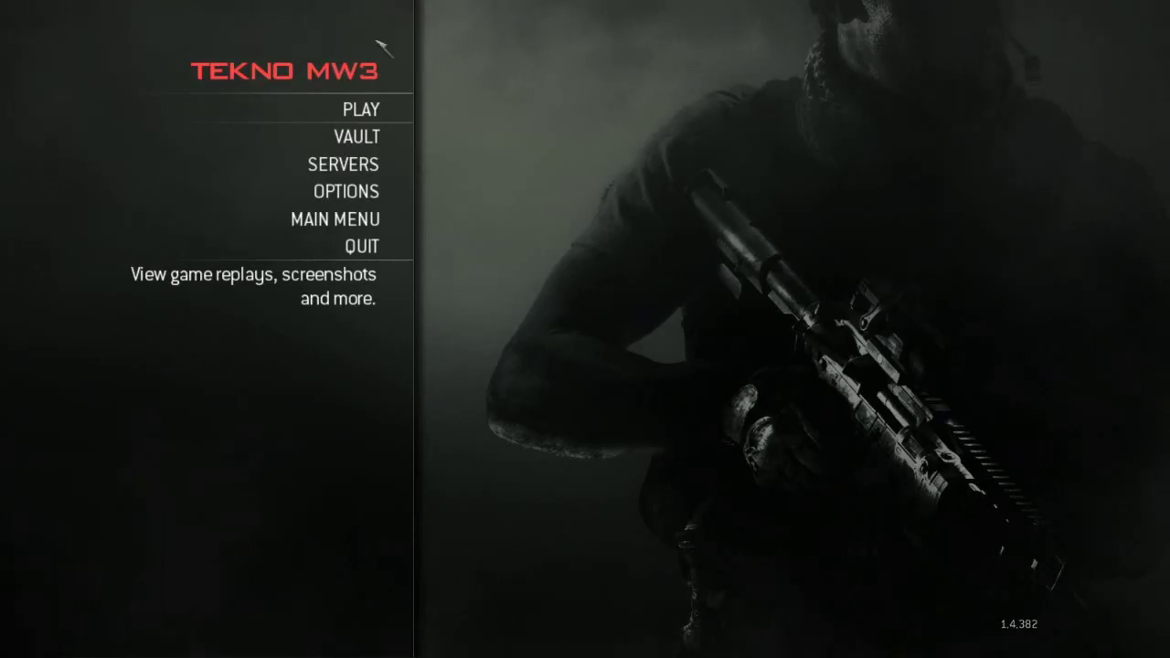
click(362, 102)
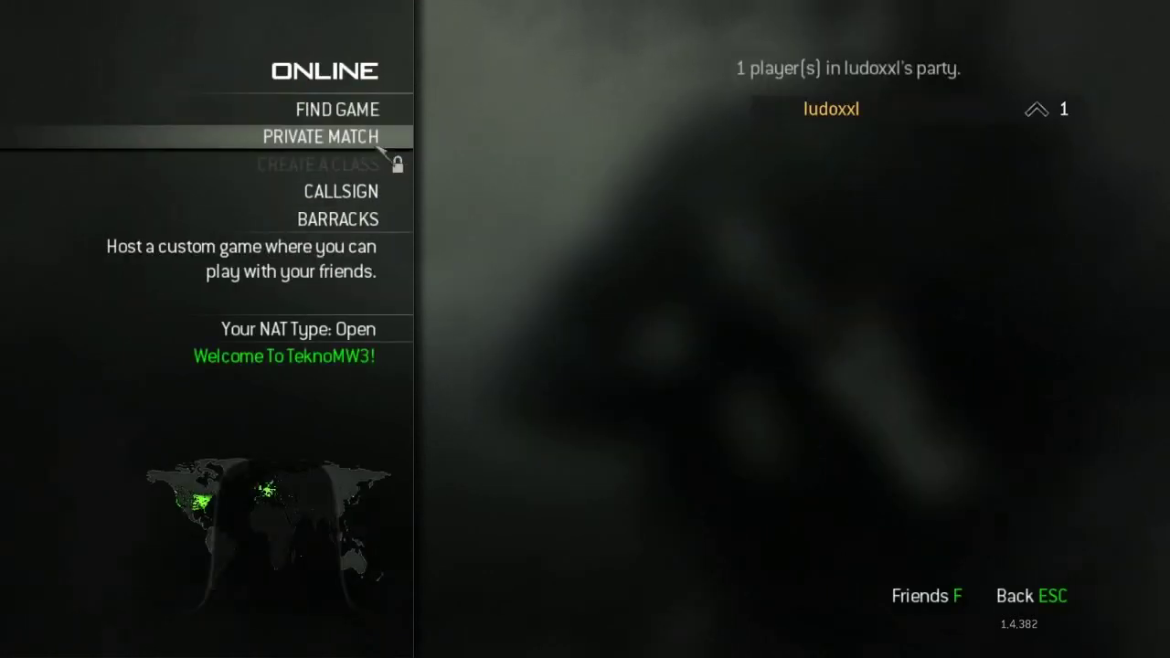
click(351, 194)
key(Escape)
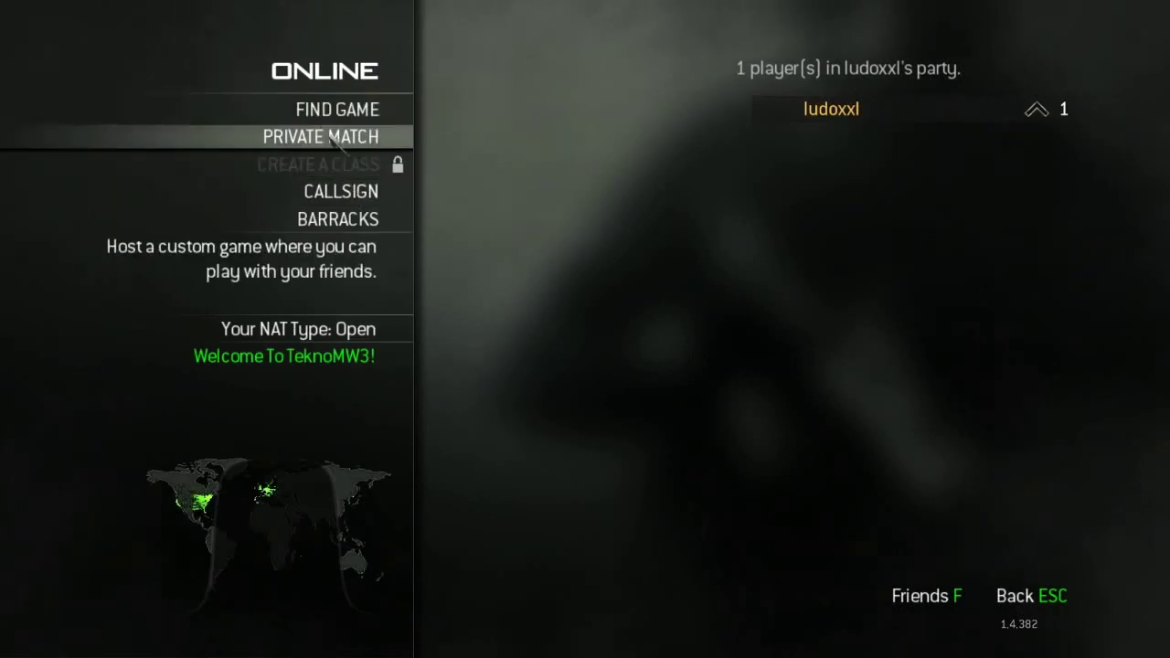
key(Escape)
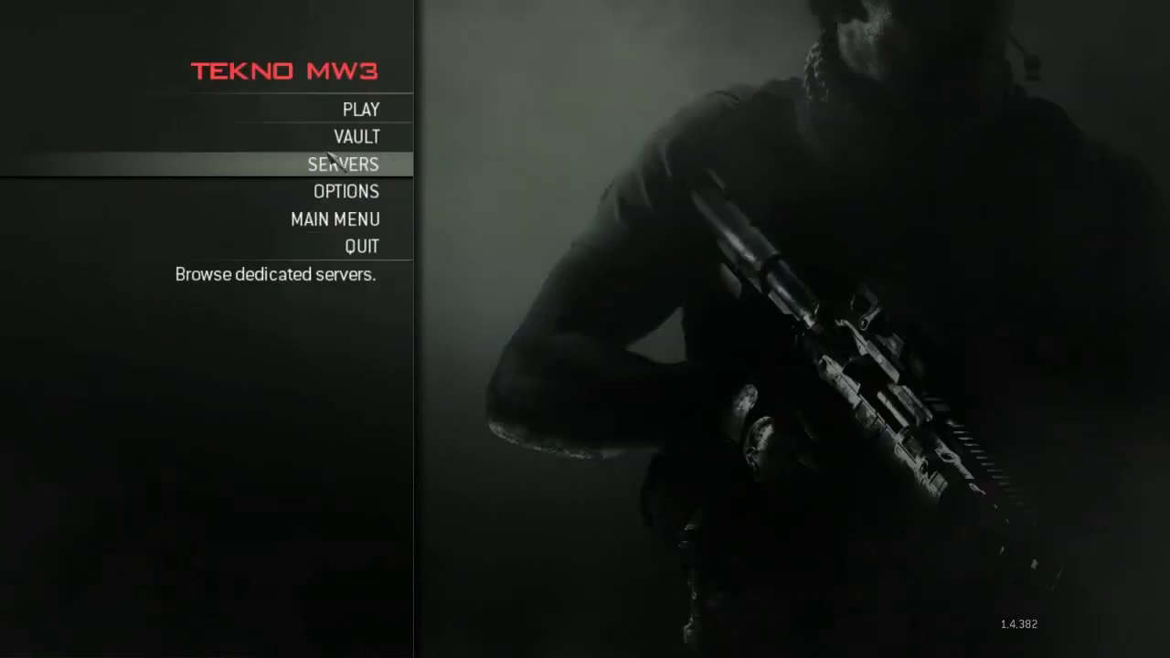
Browse the list of Internet servers from end to start, then return to the TEKNO MW3 menu
click(382, 162)
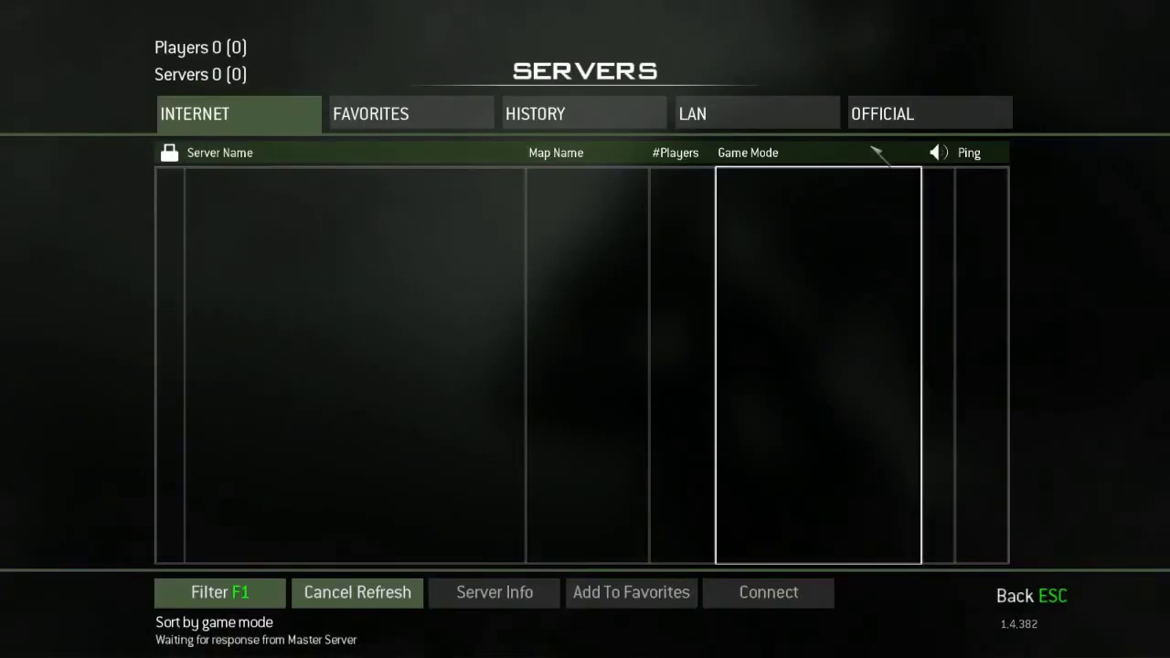
click(402, 585)
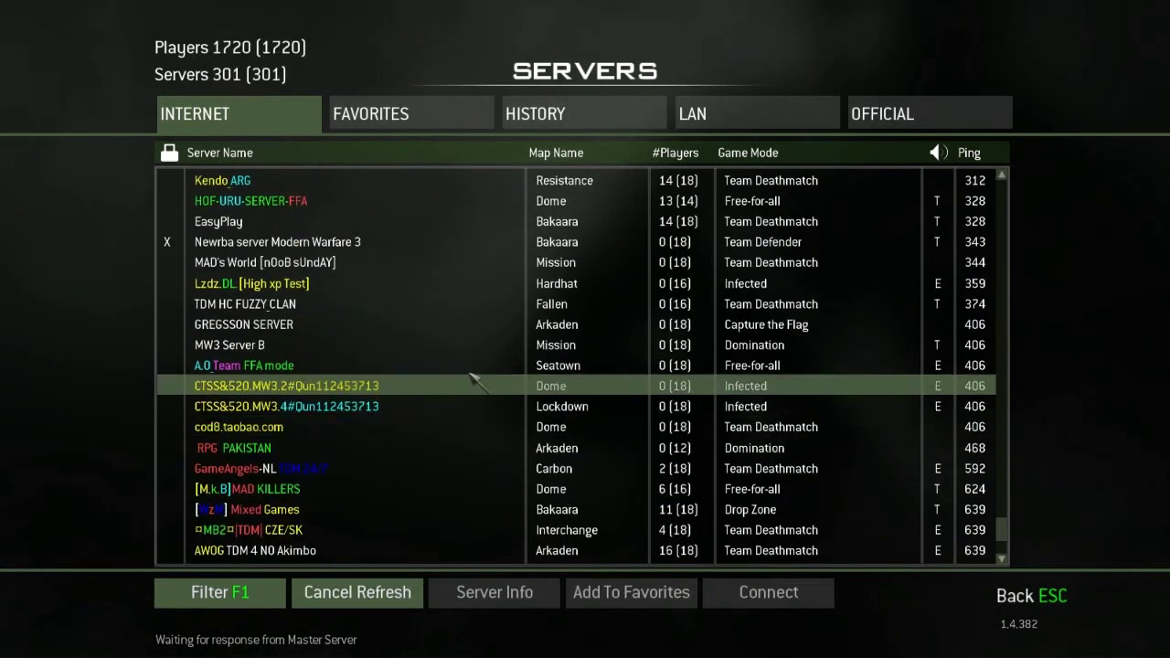
drag(1001, 525, 980, 185)
scroll(980, 186, up, 2)
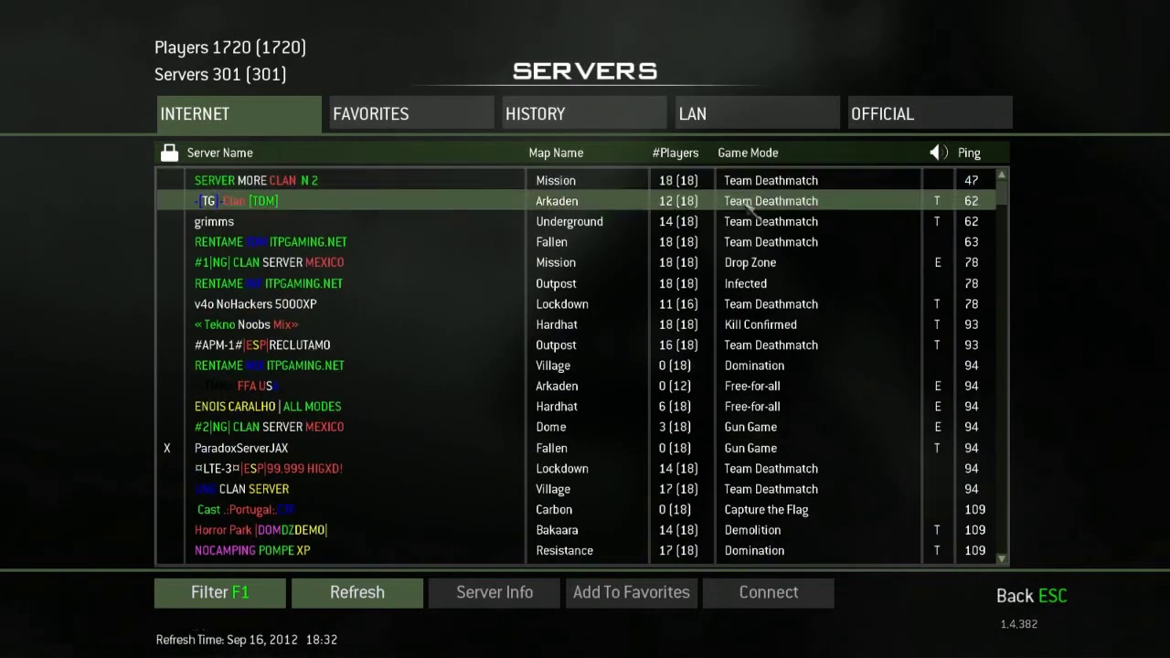
drag(1003, 188, 1021, 170)
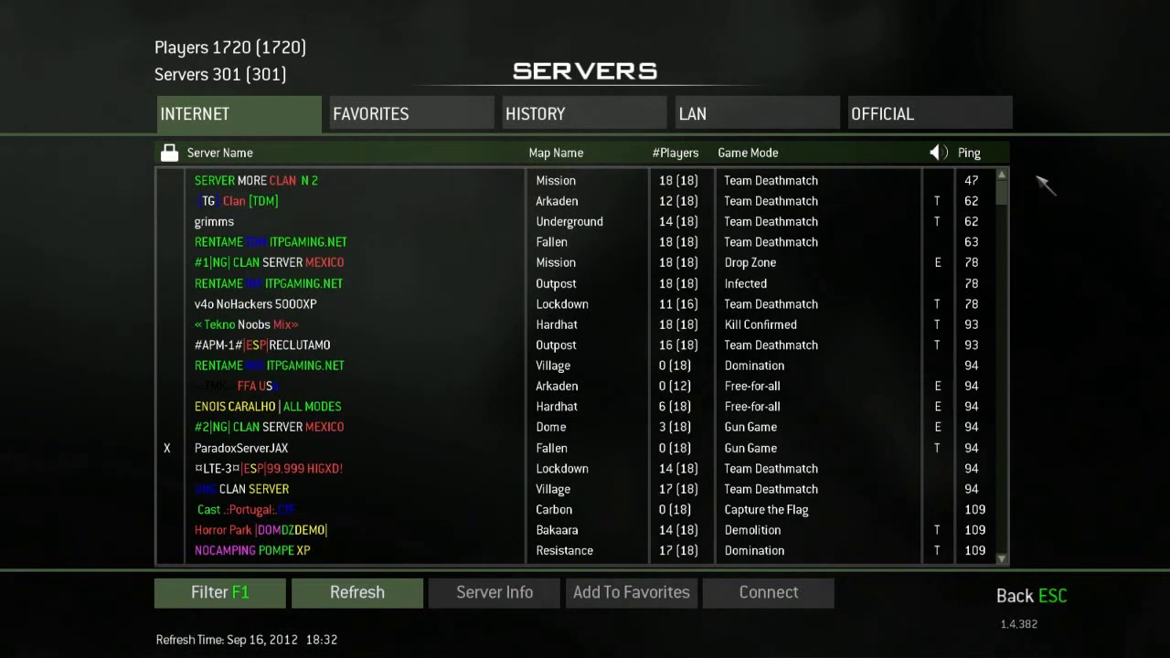
key(Escape)
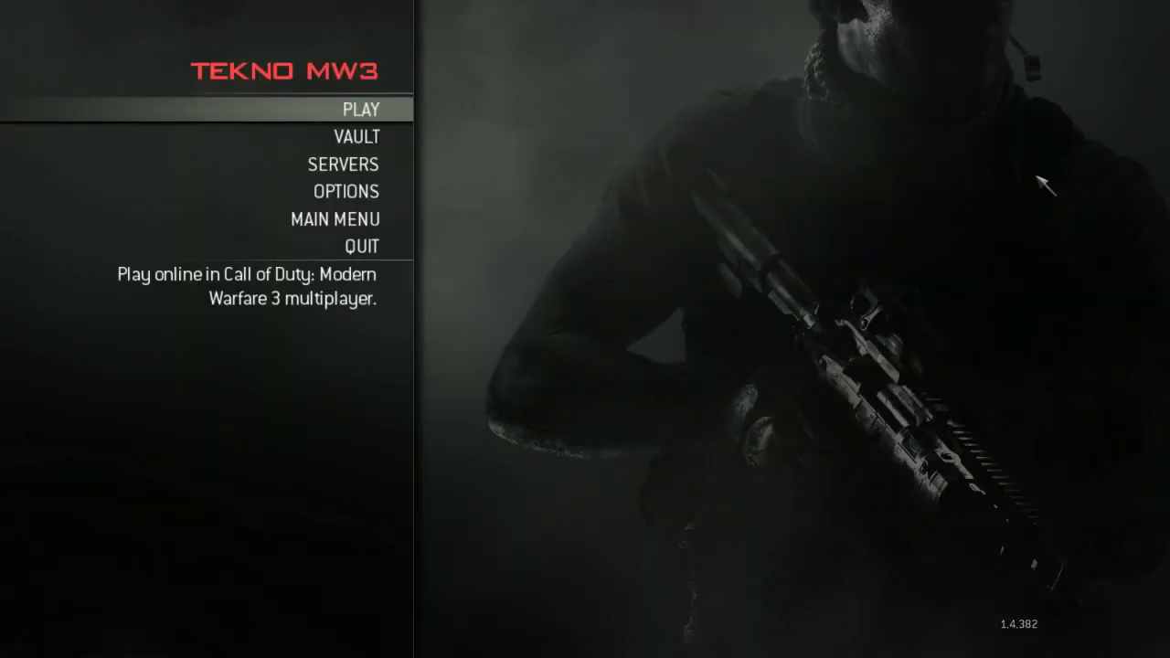